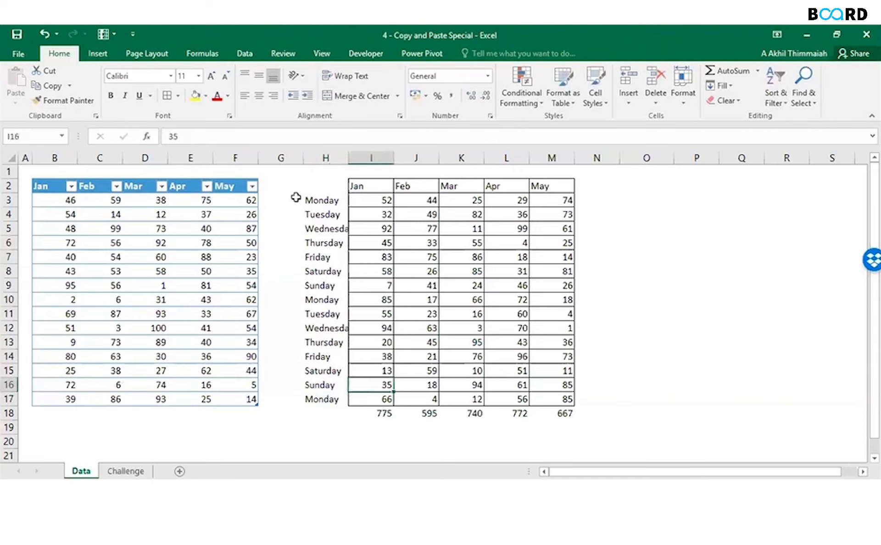
- Enter the header "Day of the week" in H2 and autofit the column's width
key(Up)
key(Up)
key(Up)
key(Up)
key(Up)
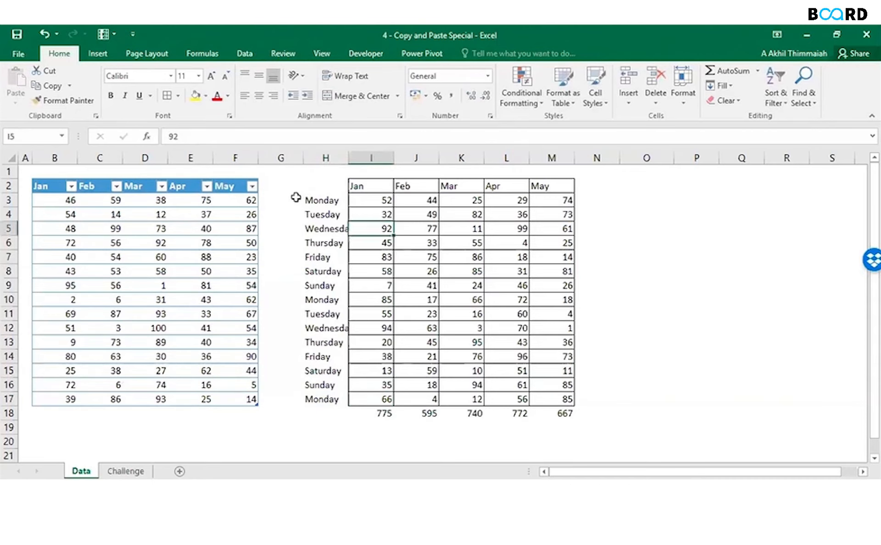
key(Left)
key(Up)
text(Day of the week)
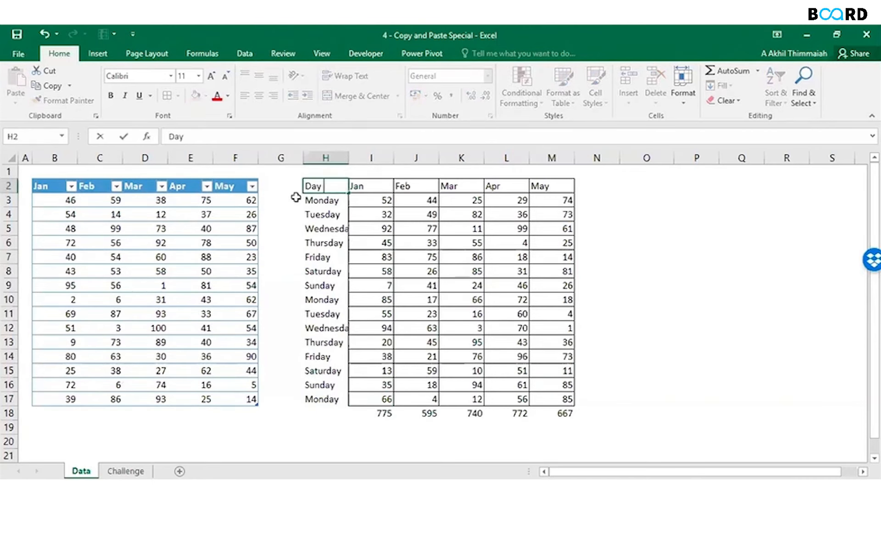
key(ctrl+Return)
key(alt+h)
key(o)
key(i)
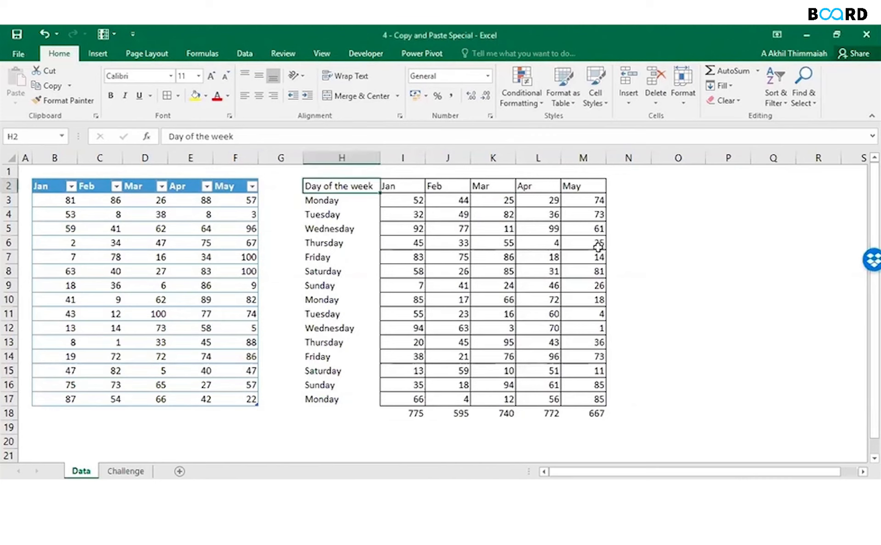
click(635, 206)
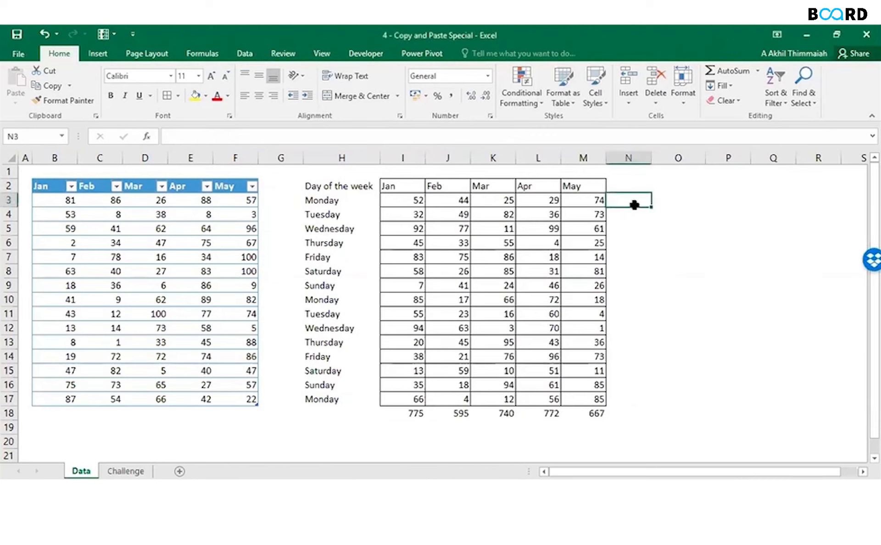
text(=rand)
key(Down)
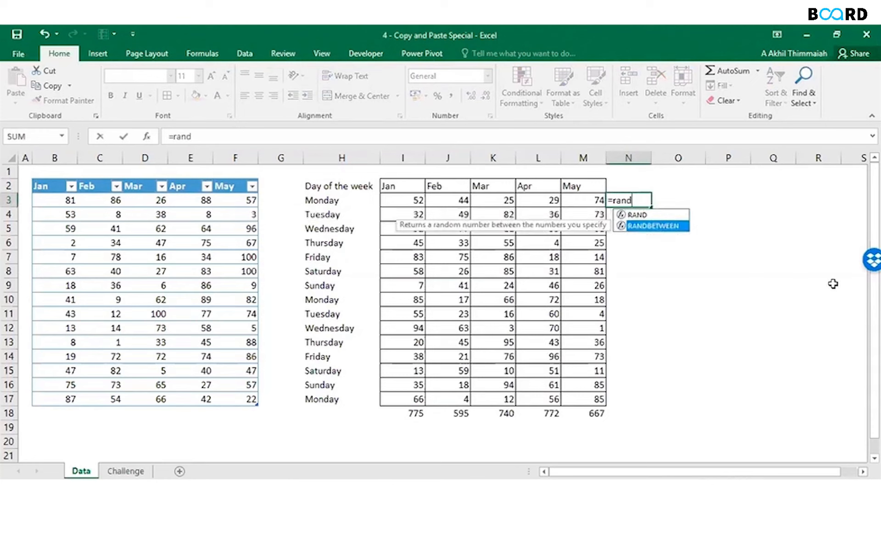
key(Tab)
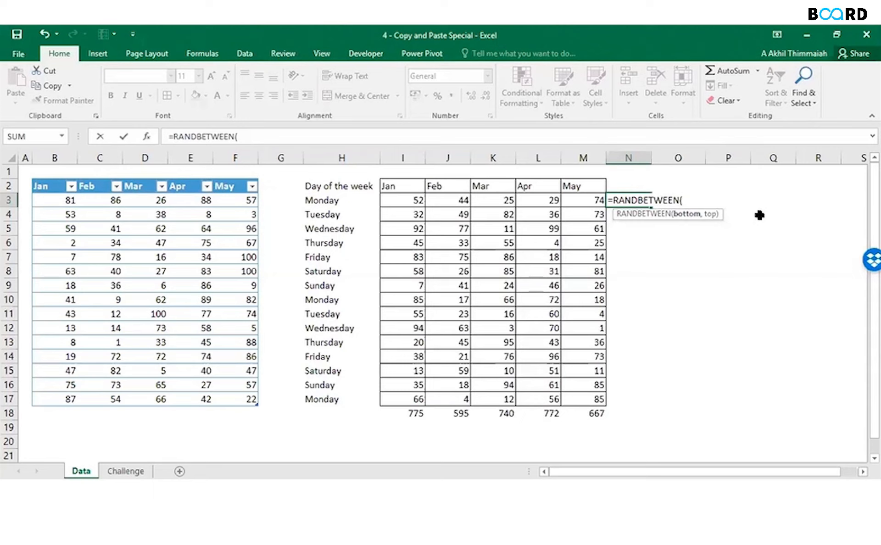
key(Escape)
- Try building a SUM formula in N3 by picking the January cells I3, I4 and I5 one by one
text(=SUM()
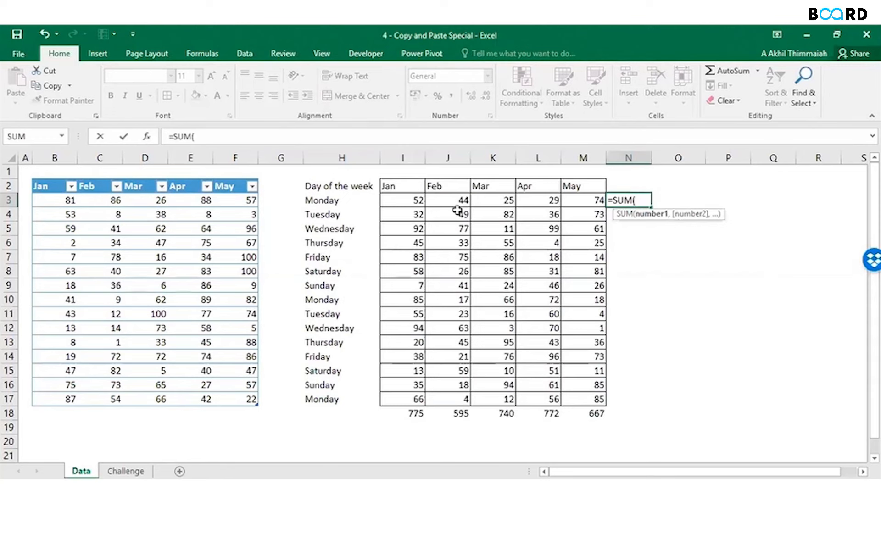
click(422, 201)
text(,)
click(417, 215)
text(,)
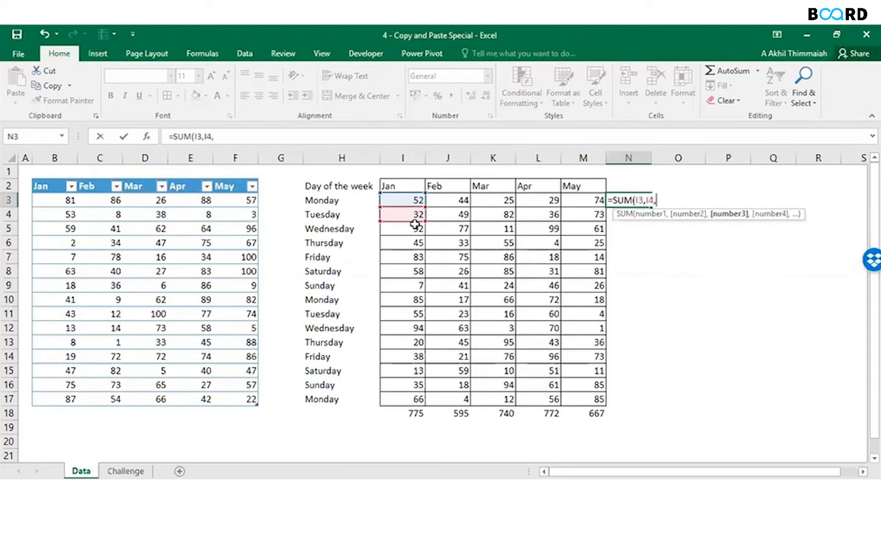
drag(415, 229, 411, 245)
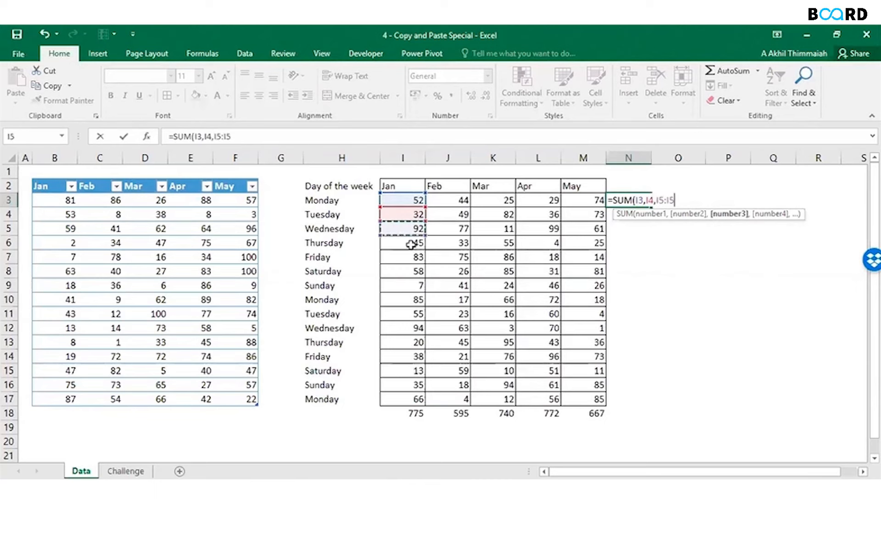
key(BackSpace)
key(BackSpace)
key(BackSpace)
key(BackSpace)
key(BackSpace)
key(BackSpace)
key(BackSpace)
key(BackSpace)
key(BackSpace)
key(BackSpace)
key(BackSpace)
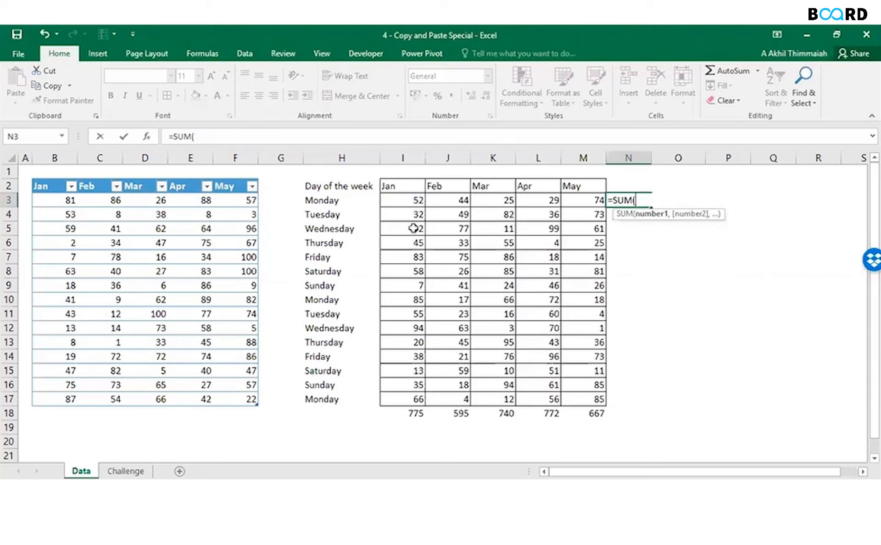
- Complete the SUM formula in N3 with the January range I3:I17
drag(413, 197, 409, 397)
text())
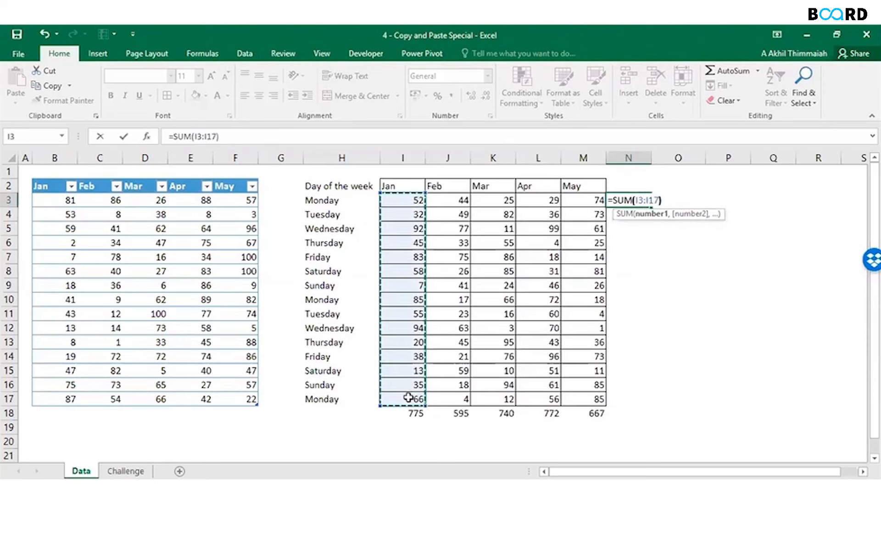
key(Return)
key(Up)
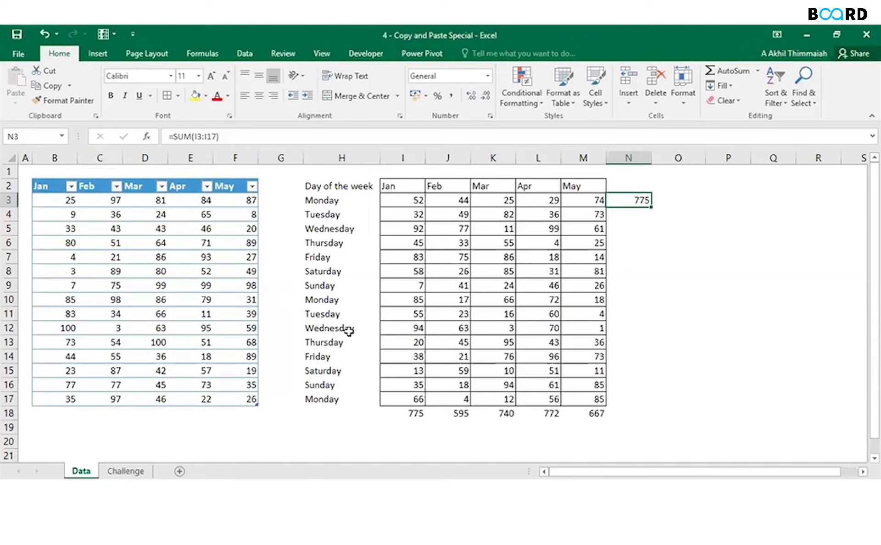
- Examine the contents of the January cells from I3 downward
click(412, 203)
double_click(412, 202)
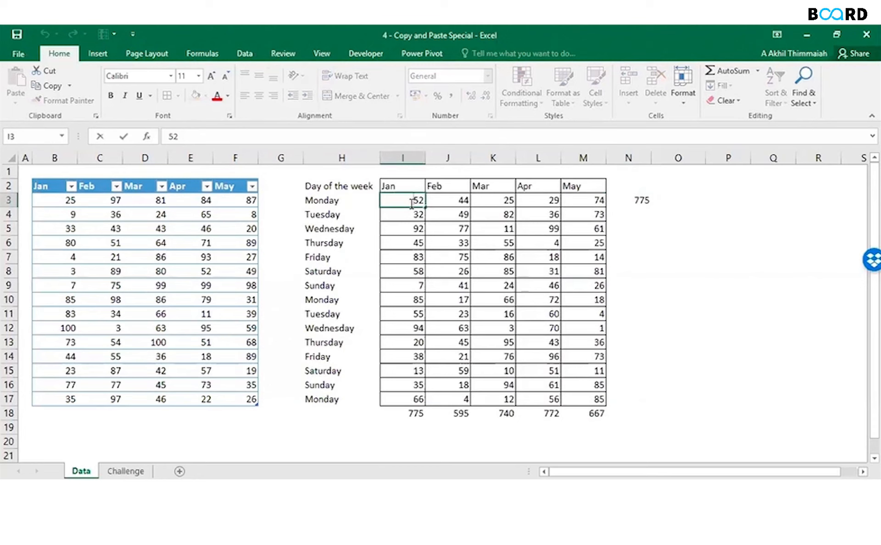
key(Return)
key(Down)
key(Down)
key(Down)
key(Down)
key(Down)
key(Down)
key(Down)
key(Down)
key(Down)
key(Down)
key(Down)
key(Down)
key(Down)
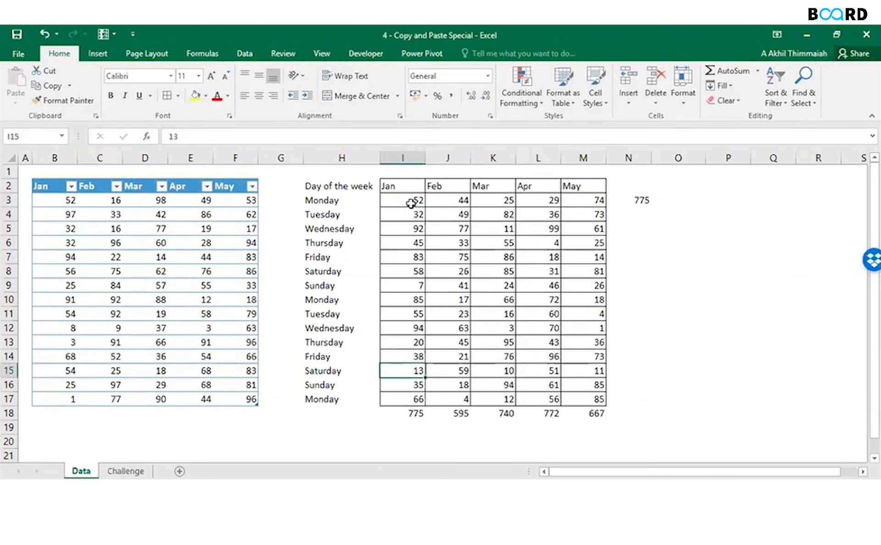
- Total the Jan column of the blue table in B18 with a SUM over B3:B17
key(Left)
key(Left)
key(Left)
key(Left)
key(Left)
key(Left)
key(Left)
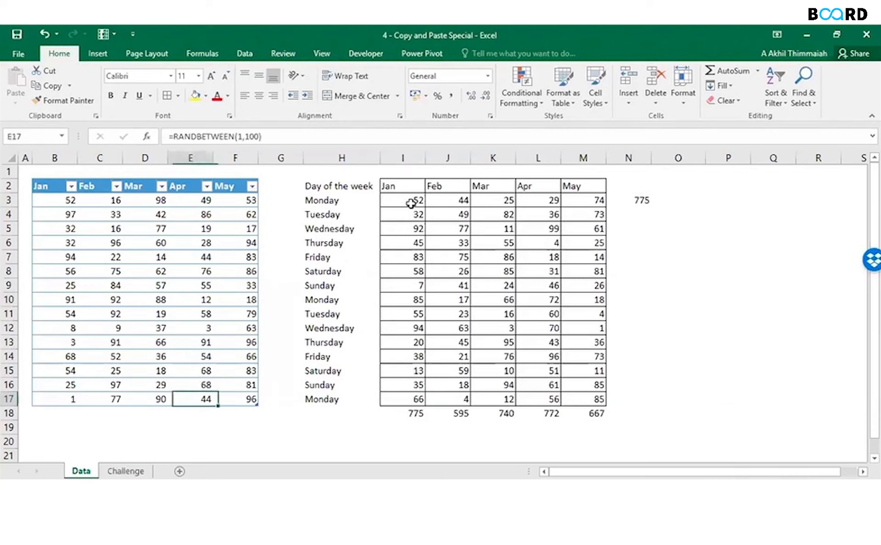
key(Down)
text(=sum)
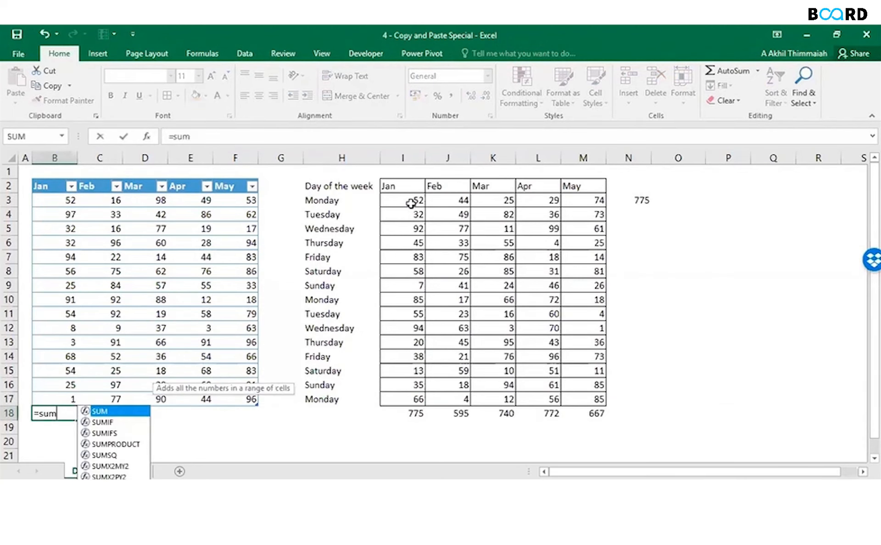
text(()
key(Up)
key(shift+Up)
key(shift+Up)
key(shift+Up)
key(shift+Up)
key(shift+Up)
key(shift+Up)
key(shift+Up)
key(shift+Up)
key(shift+Up)
key(shift+Up)
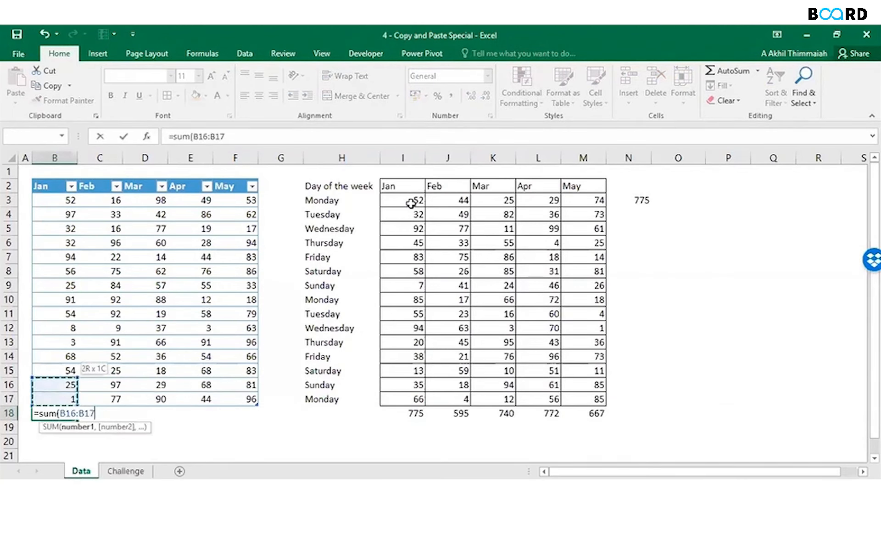
key(shift+Up)
key(shift+Up)
key(shift+Up)
key(shift+Up)
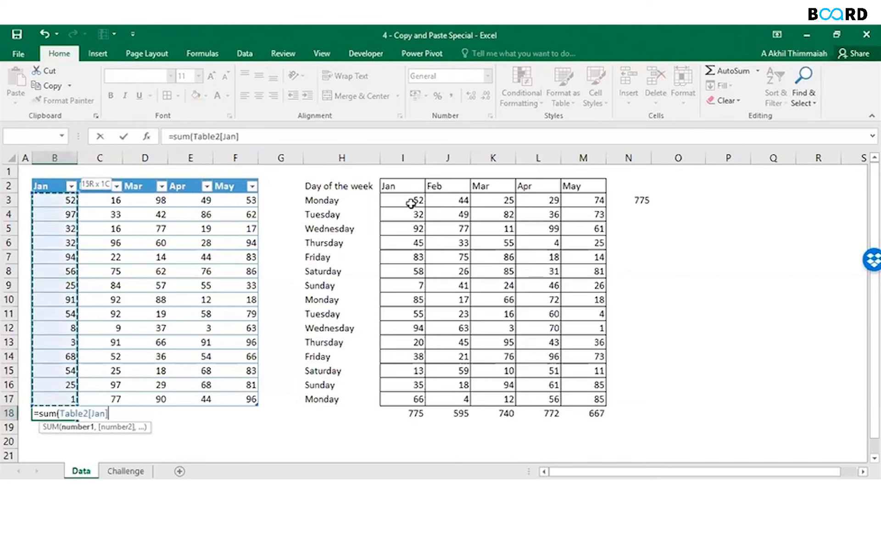
text())
key(Return)
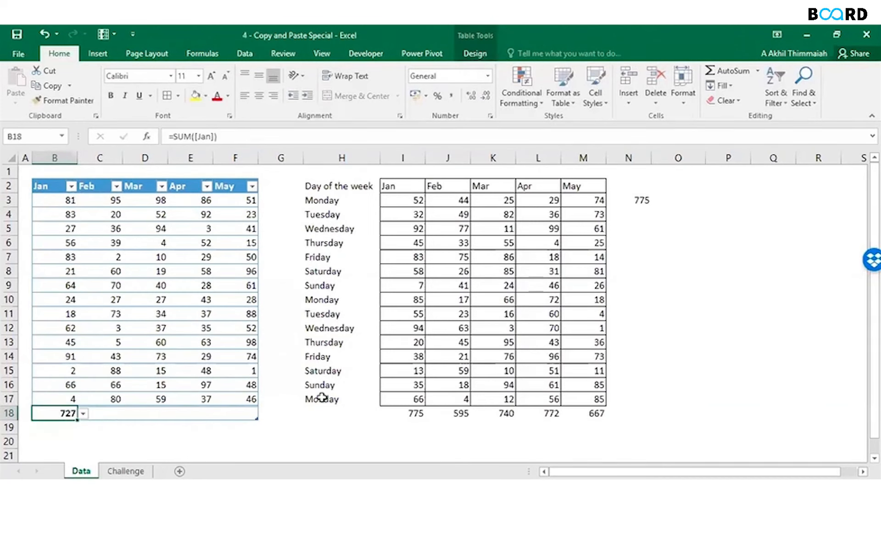
- Fill the January total from B18 across to F18 and check the formulas for the other months
drag(79, 421, 257, 421)
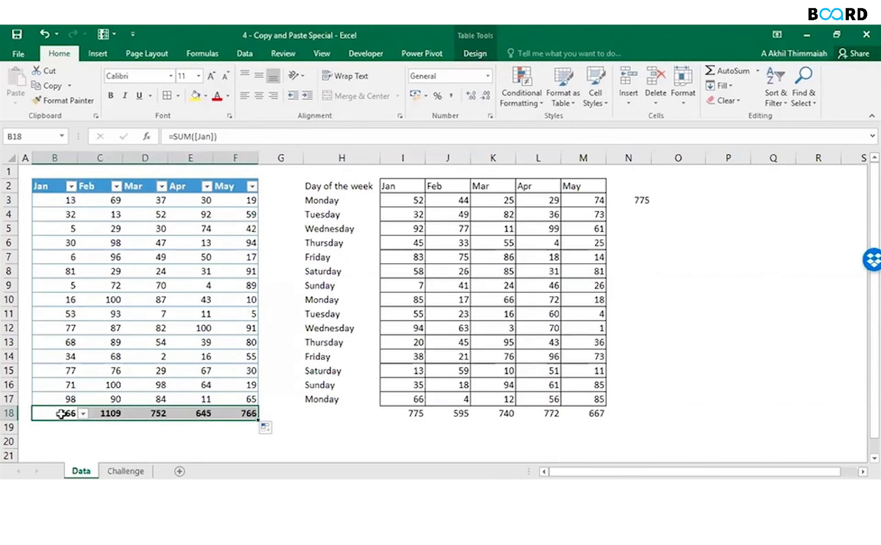
key(Tab)
key(Right)
key(Right)
key(Right)
key(Right)
key(Right)
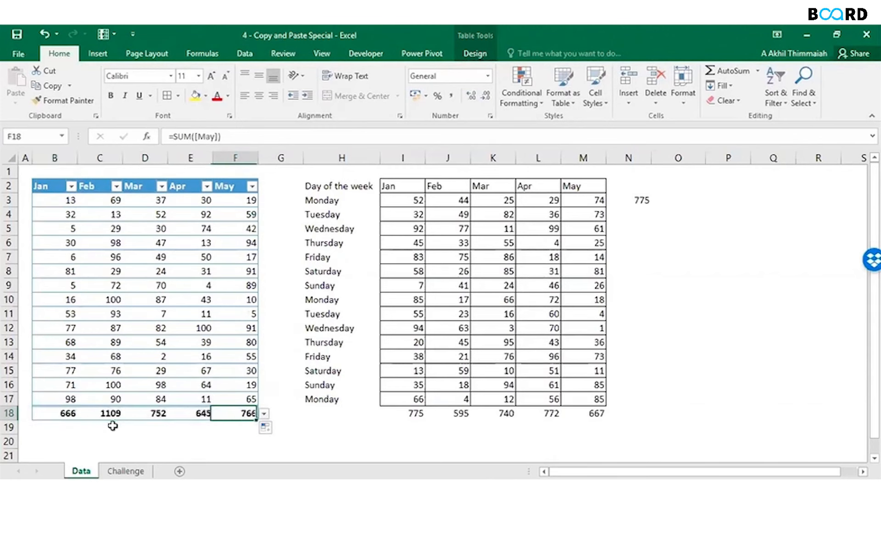
- Copy the last Monday label from H17 into H18 and clear the copy
key(Up)
key(ctrl+c)
key(Down)
key(ctrl+v)
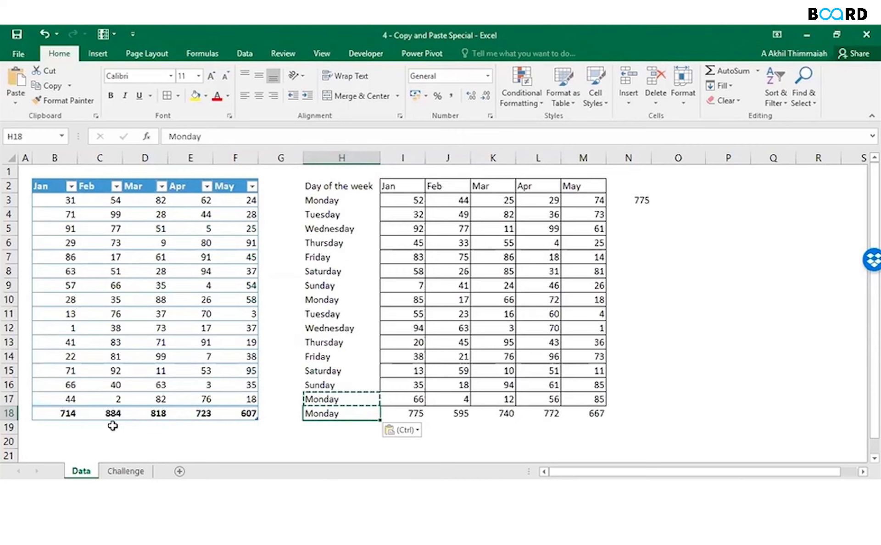
key(Delete)
click(409, 401)
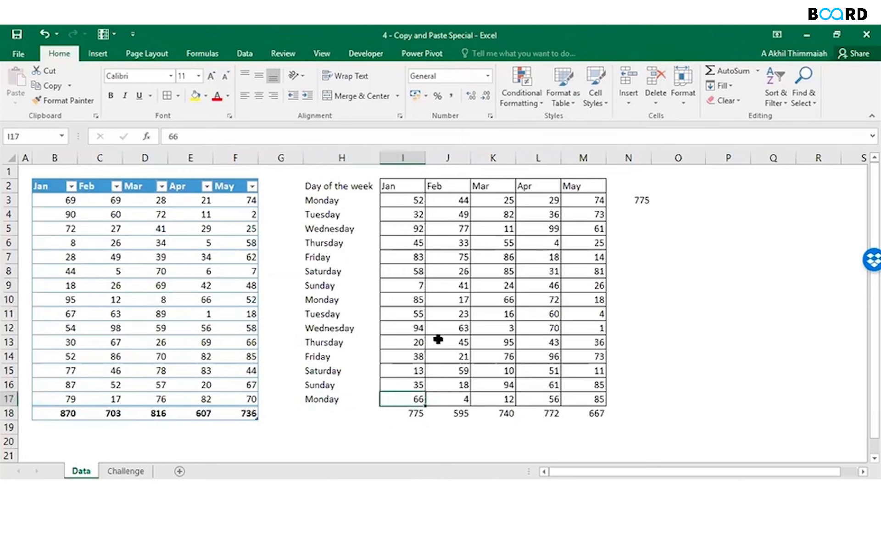
- Replace the formula in N3 with a SUM of Monday's values across I3:M3
click(640, 200)
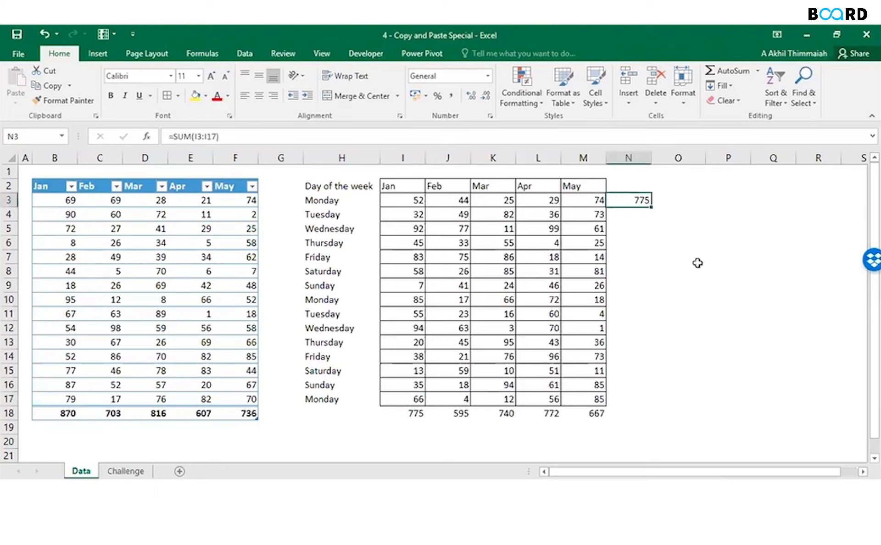
text(=sum()
key(Left)
key(Left)
key(Left)
key(Left)
key(Left)
key(shift+Right)
key(shift+Right)
key(shift+Right)
key(shift+Right)
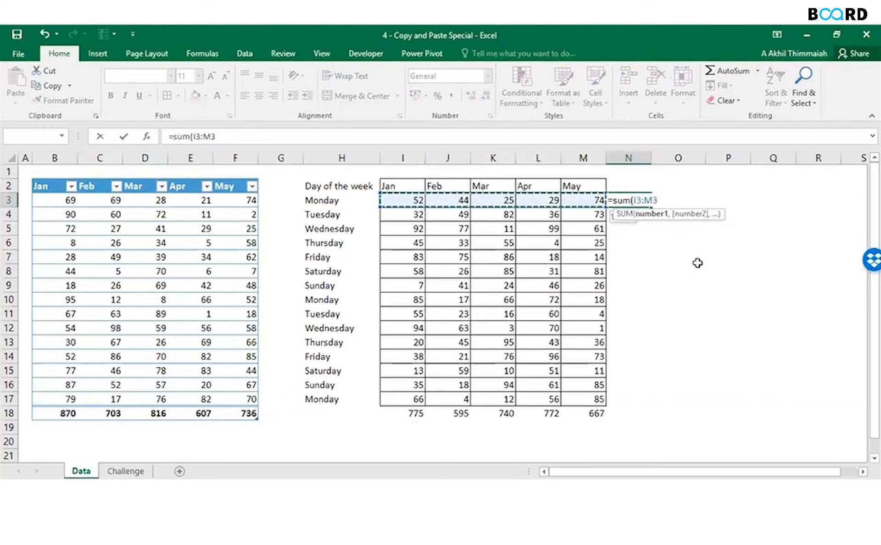
key(Return)
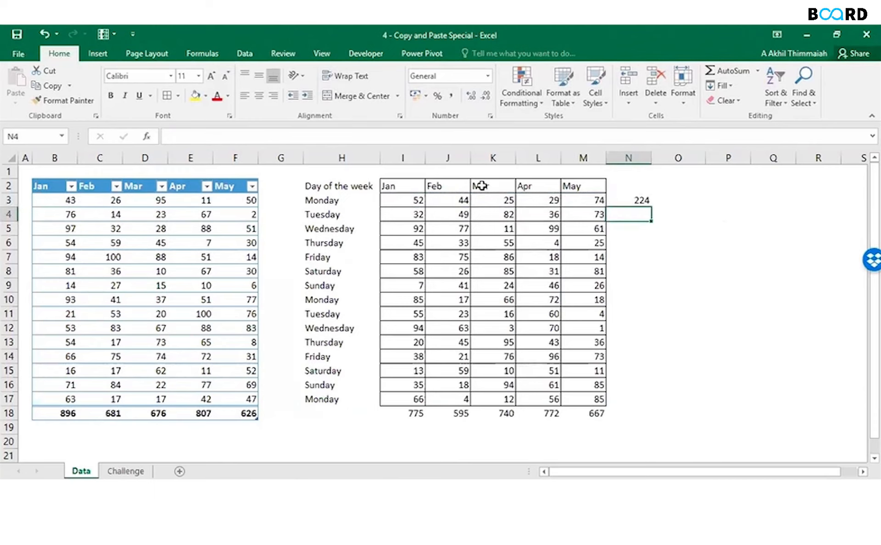
click(626, 201)
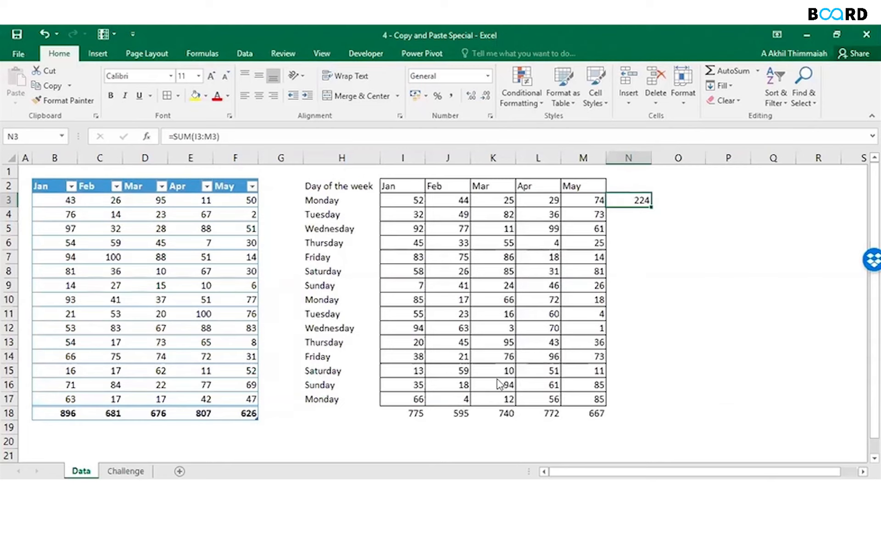
click(405, 468)
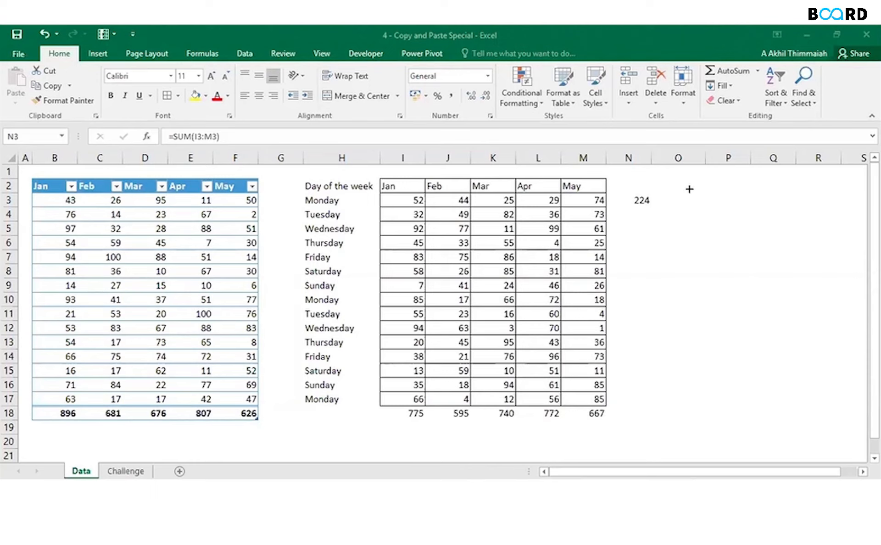
- Fill the row total from N3 down to N17 and check the references in the copied formulas
click(642, 201)
drag(651, 208, 650, 405)
drag(634, 201, 635, 227)
click(635, 201)
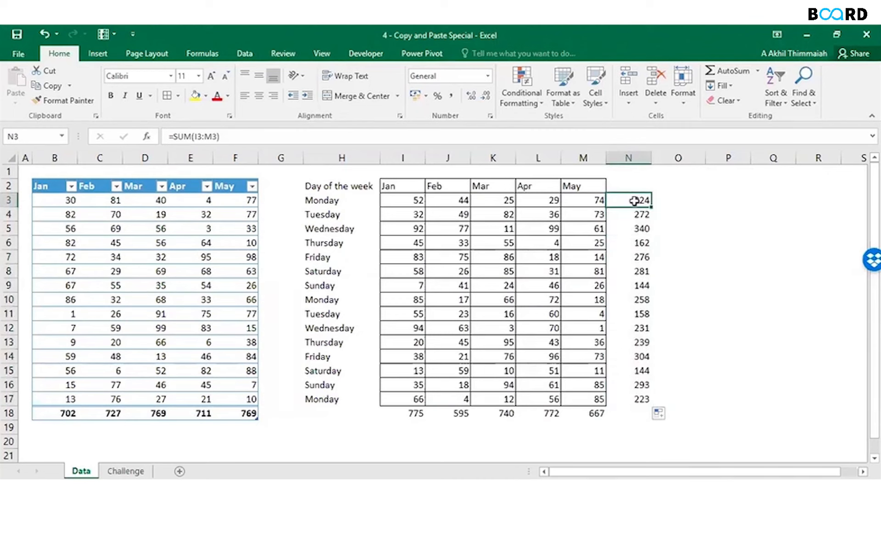
key(Down)
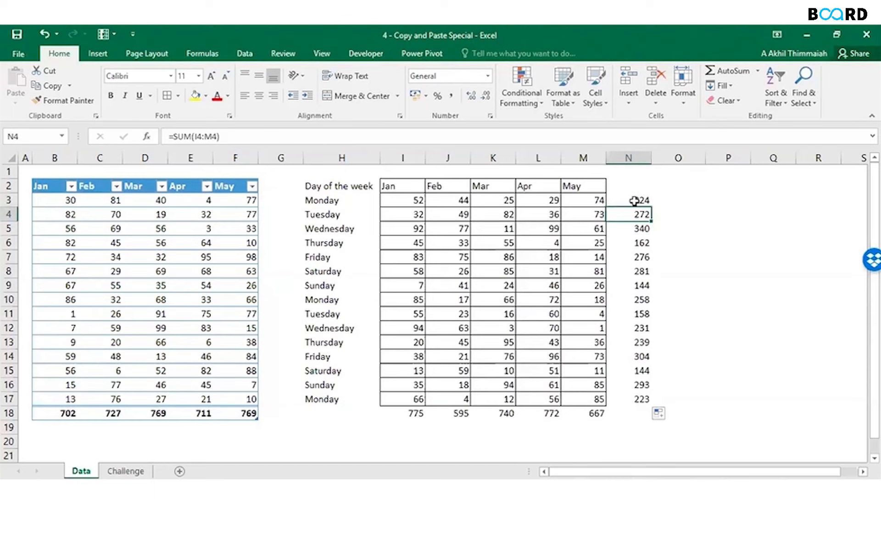
key(Down)
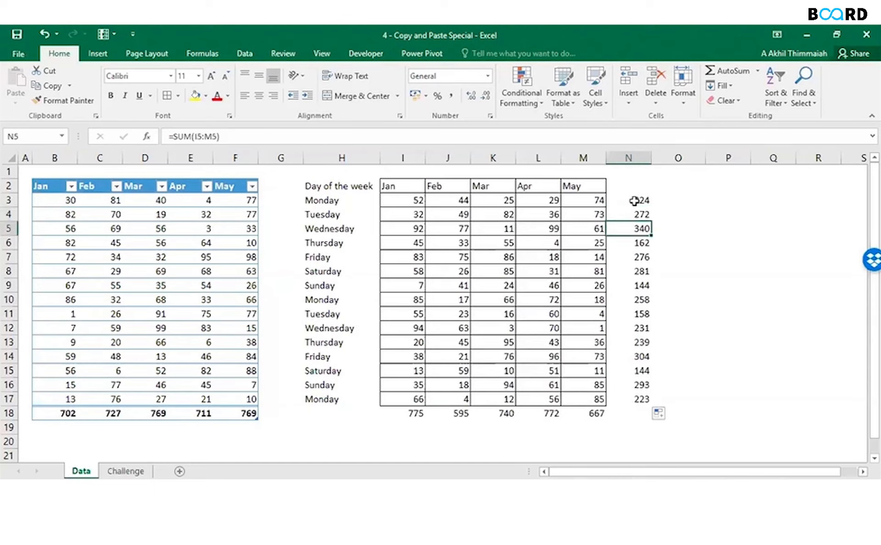
key(Down)
key(Down)
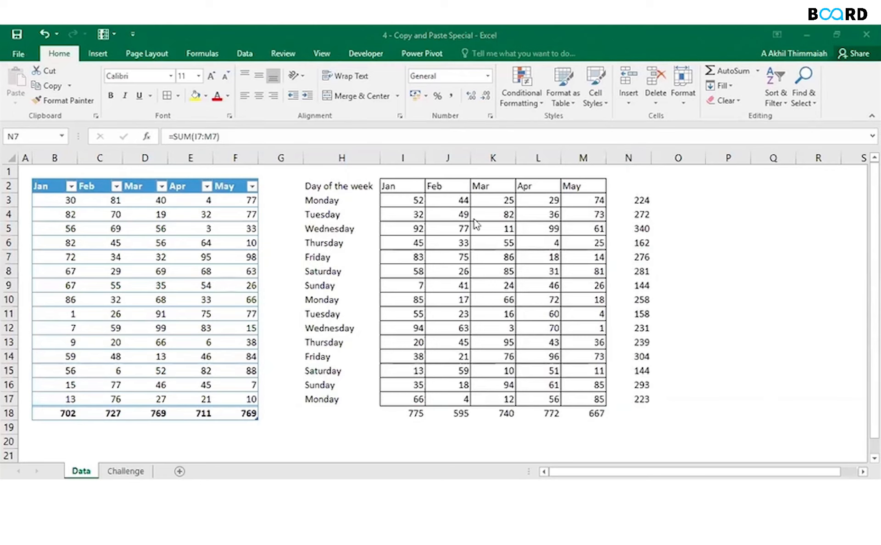
- Enter the header "Day wise sum" in N2 and fit the column's width to it
click(628, 198)
key(Up)
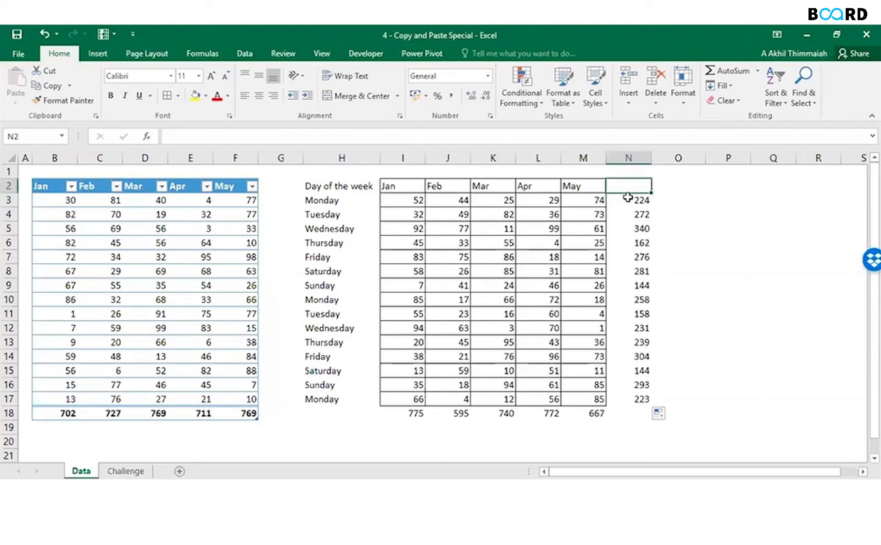
text(Day wi)
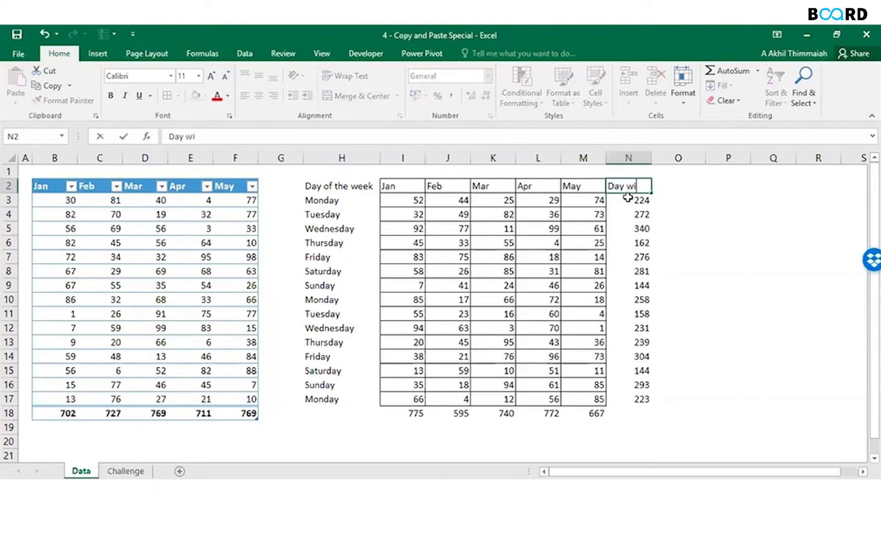
text(se sum)
key(Tab)
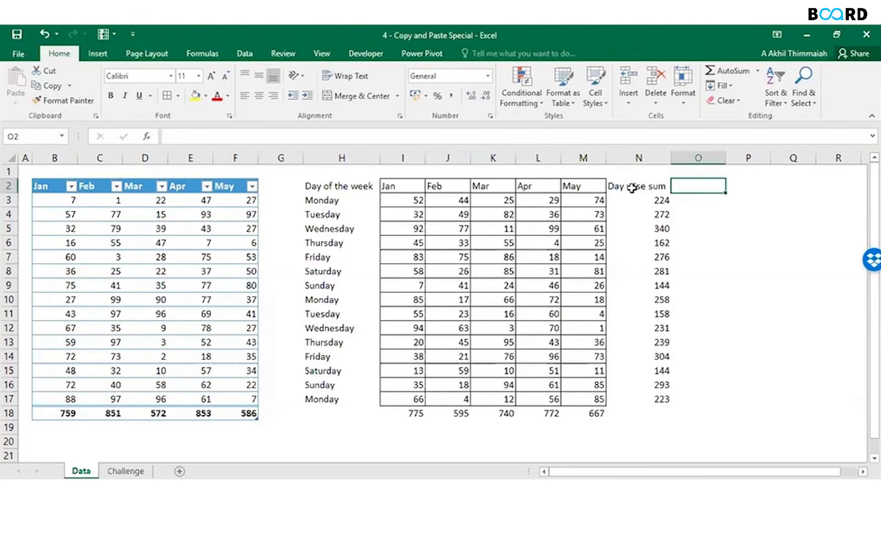
- Enter the header "Percentage" in O2, beside the day-wise sum header
click(637, 191)
key(Right)
text(Percentage)
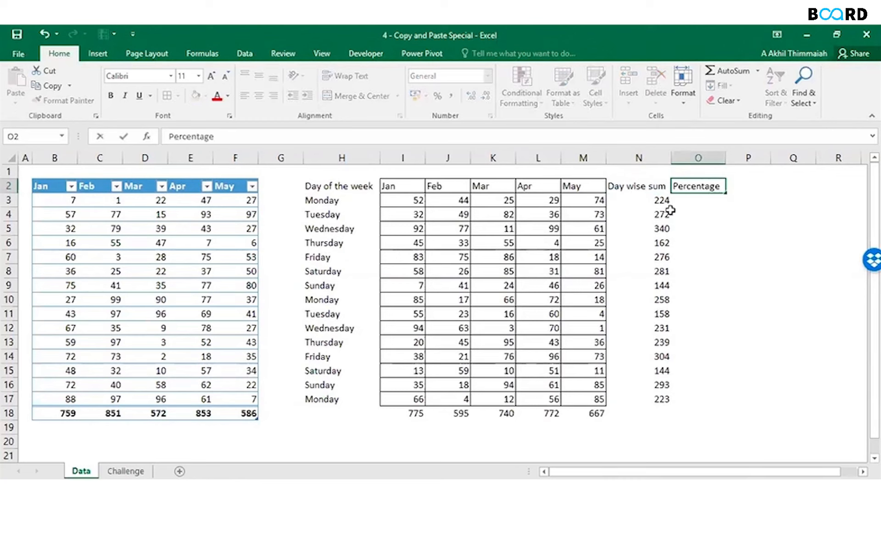
key(Return)
- Total the day-wise sums in N18 with a SUM formula over N3:N17
key(Left)
key(Down)
key(ctrl+Down)
key(Down)
text(=sum()
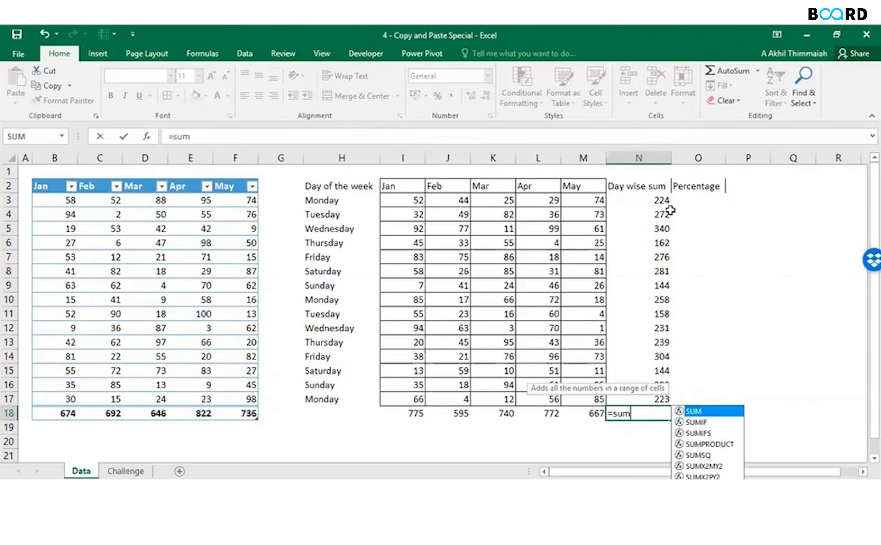
key(Up)
key(shift+Up)
key(shift+Up)
key(shift+Up)
key(shift+Up)
key(shift+Up)
key(shift+Up)
key(shift+Up)
key(shift+Up)
key(shift+Up)
key(shift+Up)
key(shift+Up)
key(shift+Up)
key(shift+Up)
key(shift+Up)
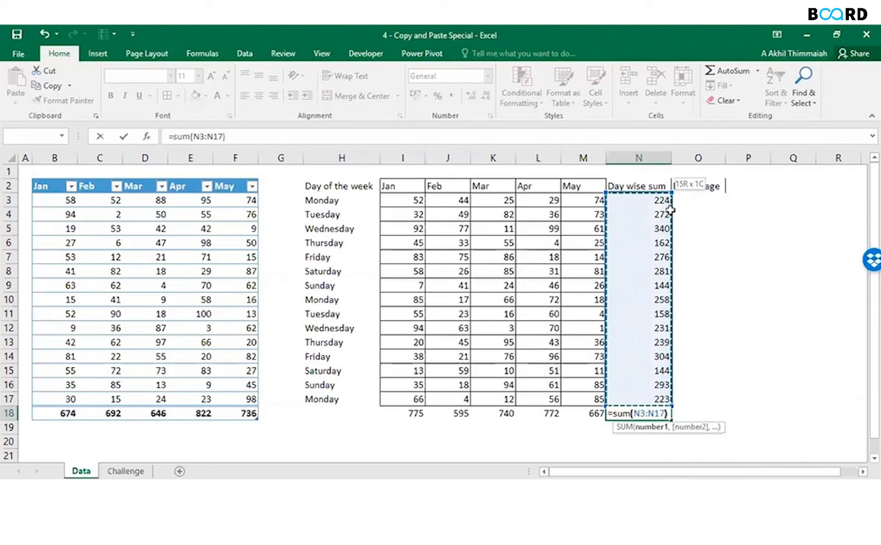
key(Return)
key(Up)
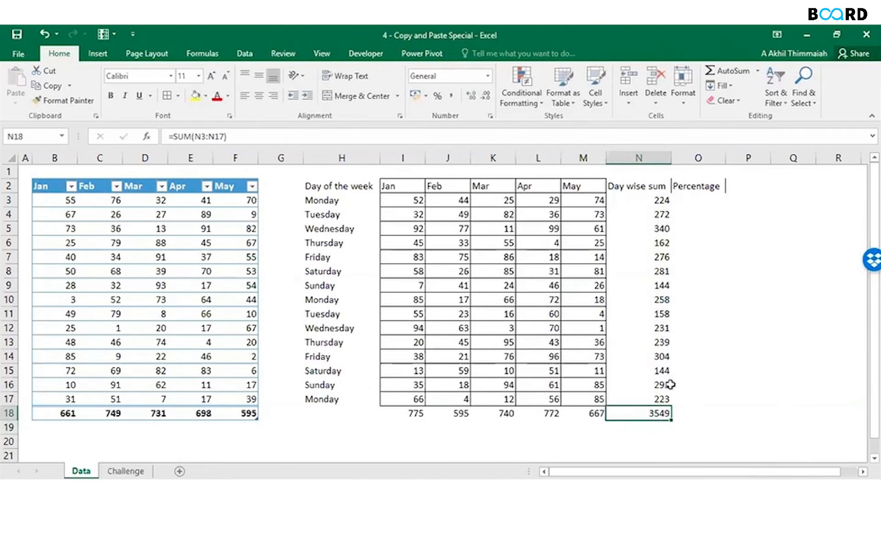
- Enter the formula =N3/N18 in O3 and apply the Percentage number format to it
click(657, 202)
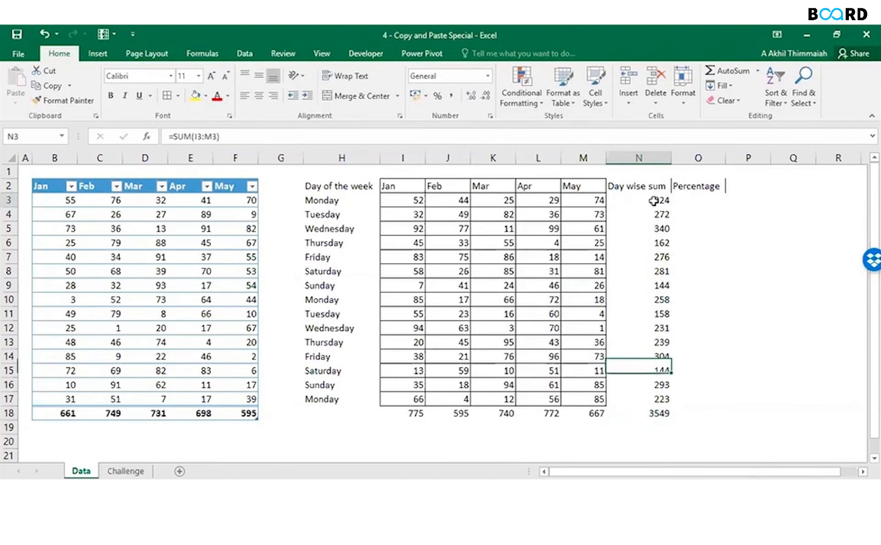
click(681, 200)
text(=)
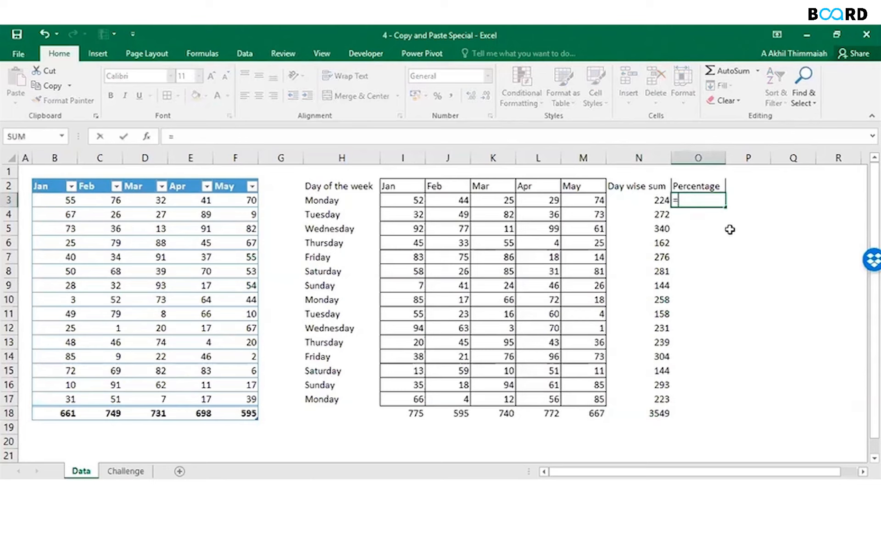
key(Left)
text(/)
click(654, 413)
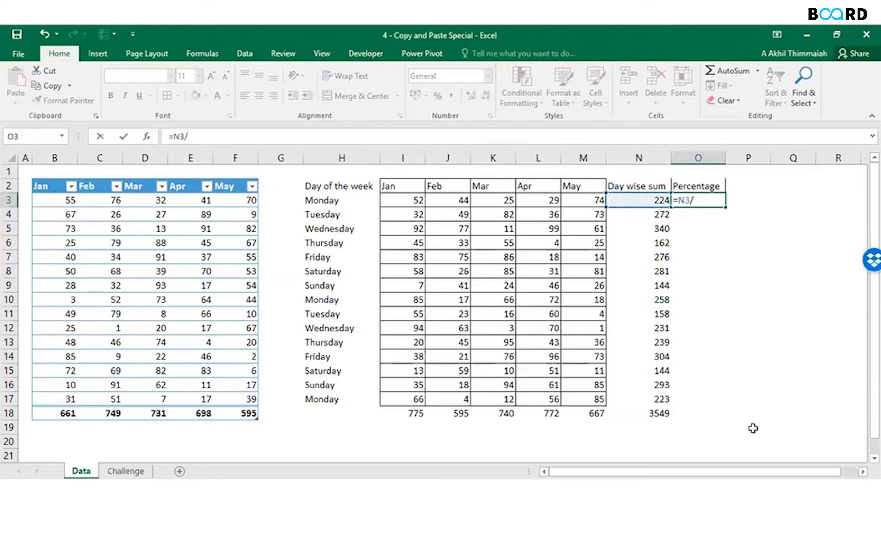
key(ctrl+Return)
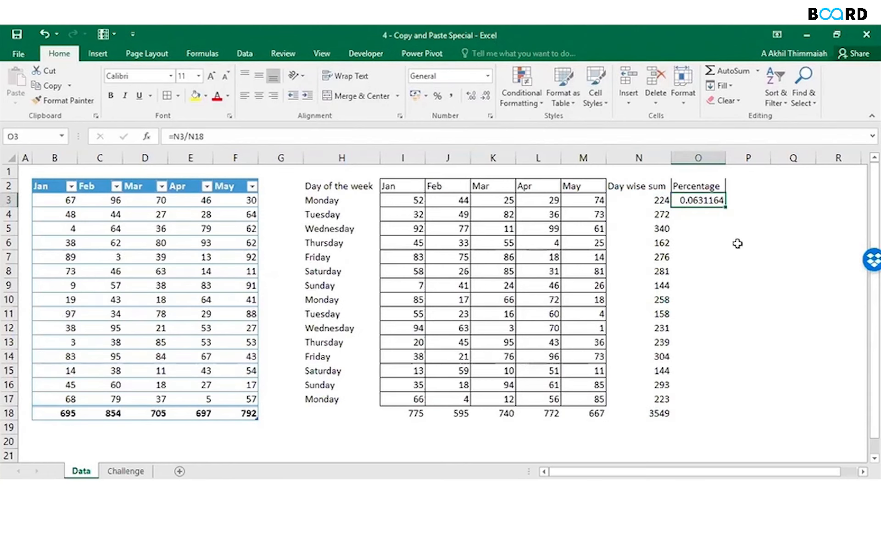
click(488, 75)
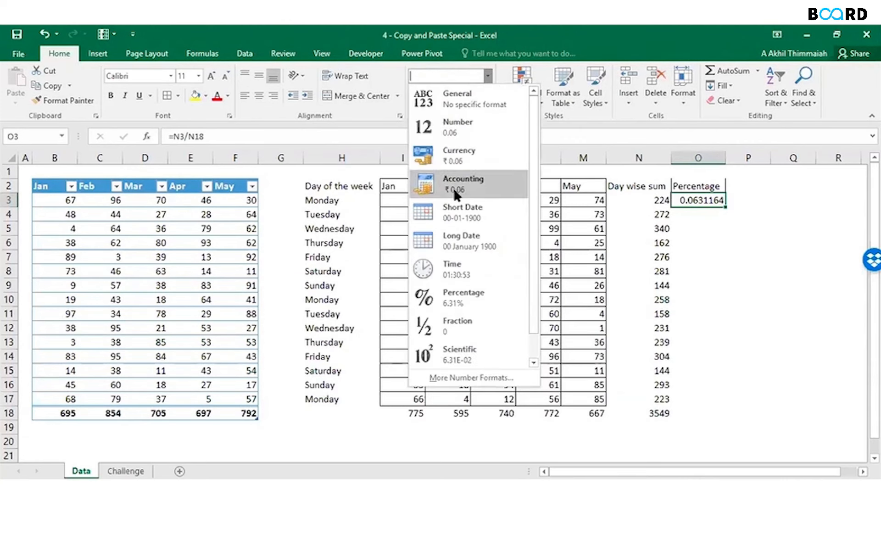
click(452, 296)
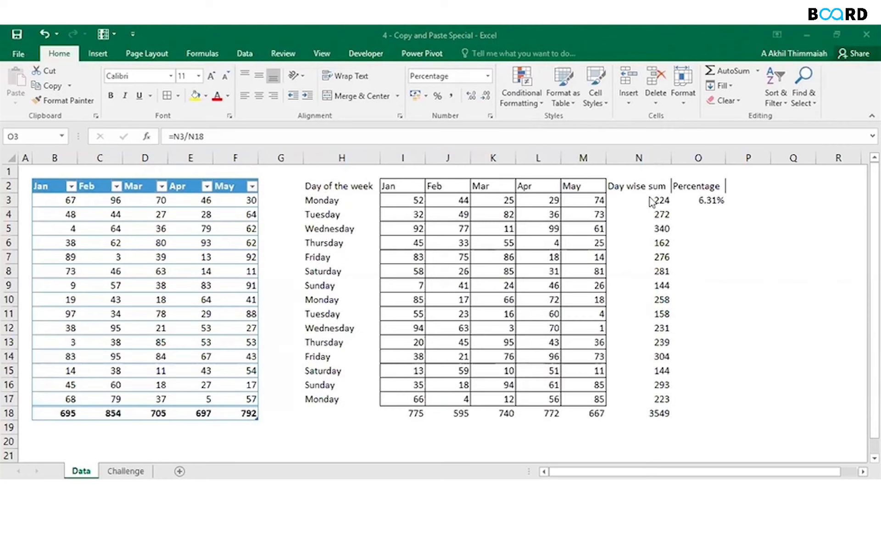
- Try filling the percentage formula from O3 down to O4, and clear O4 again
click(677, 198)
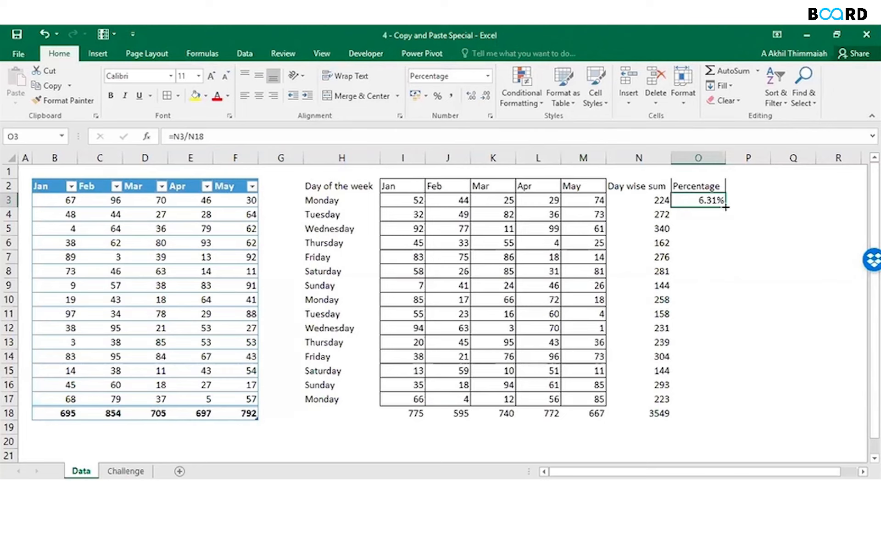
drag(726, 207, 730, 222)
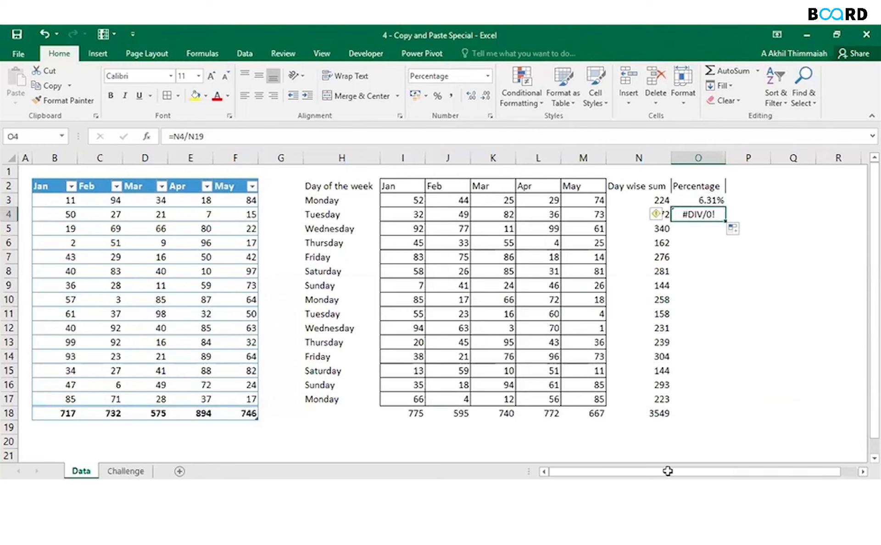
click(697, 215)
key(Delete)
- Apply borders to all cells of the day-wise sum column, N2:N18
key(Left)
key(Up)
key(Up)
key(ctrl+shift+Down)
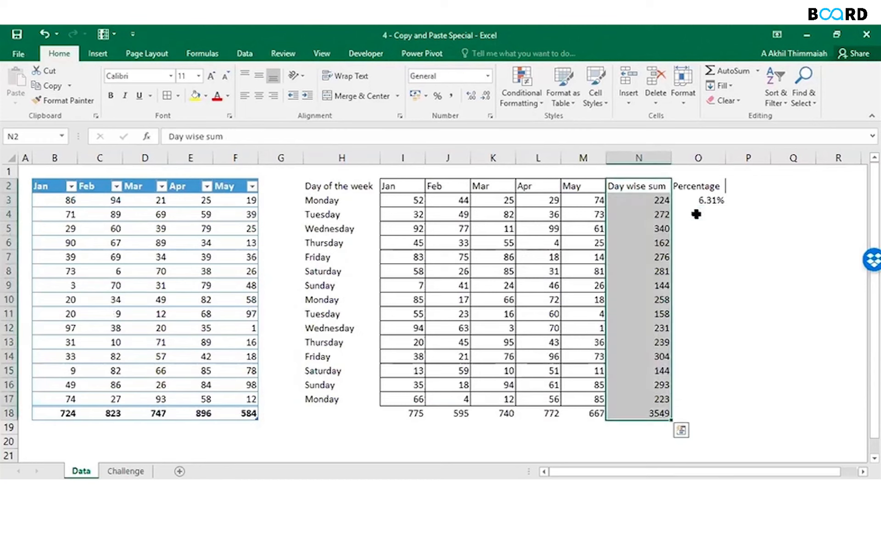
key(Up)
key(Down)
key(Down)
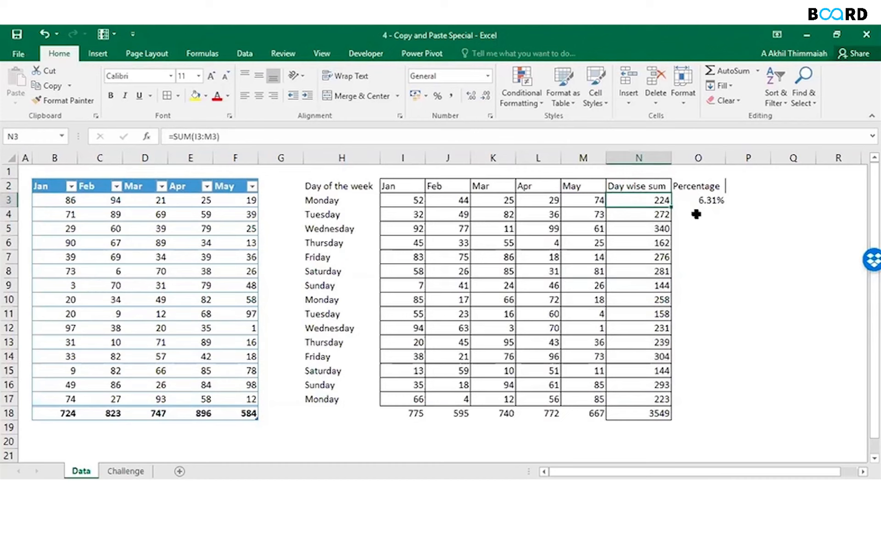
- Replace the header in O2 with "Day wise sum as a percentage of total"
key(Right)
key(Up)
text(Day wis)
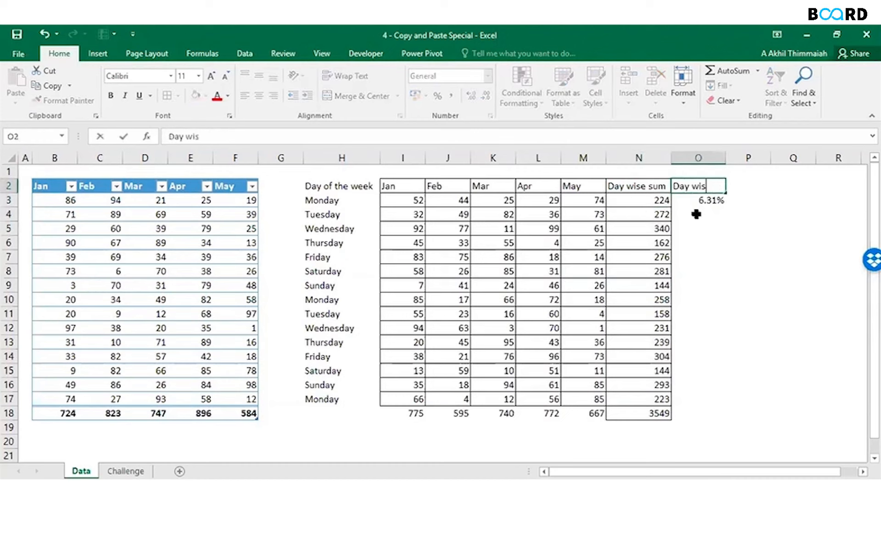
text(e sum as a perce)
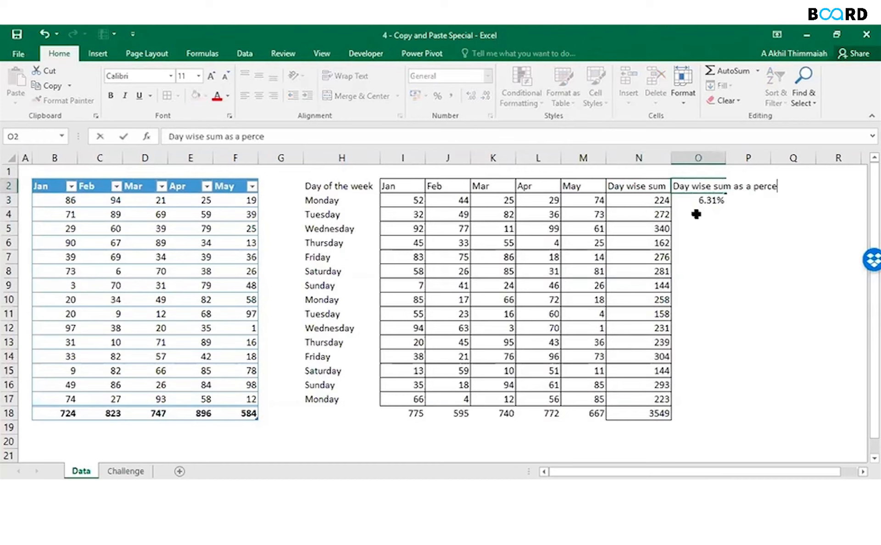
text(ntage of total)
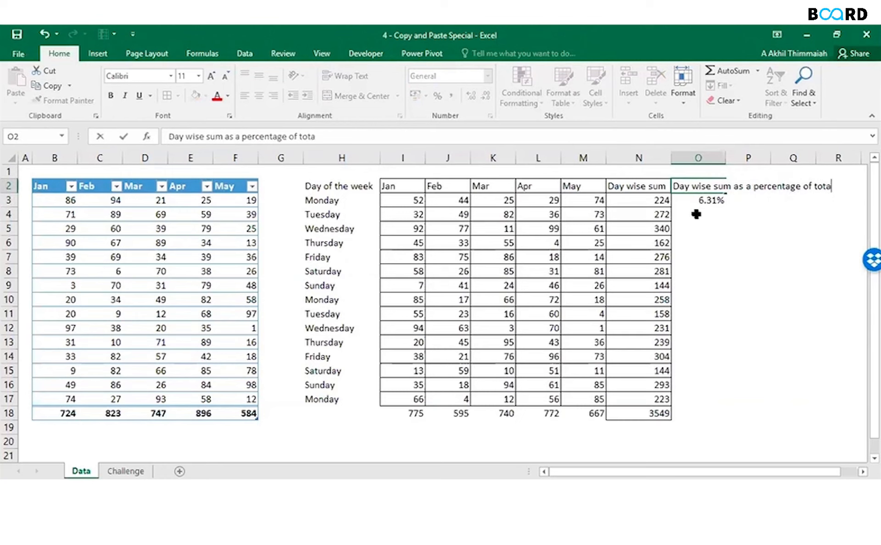
key(Return)
key(Up)
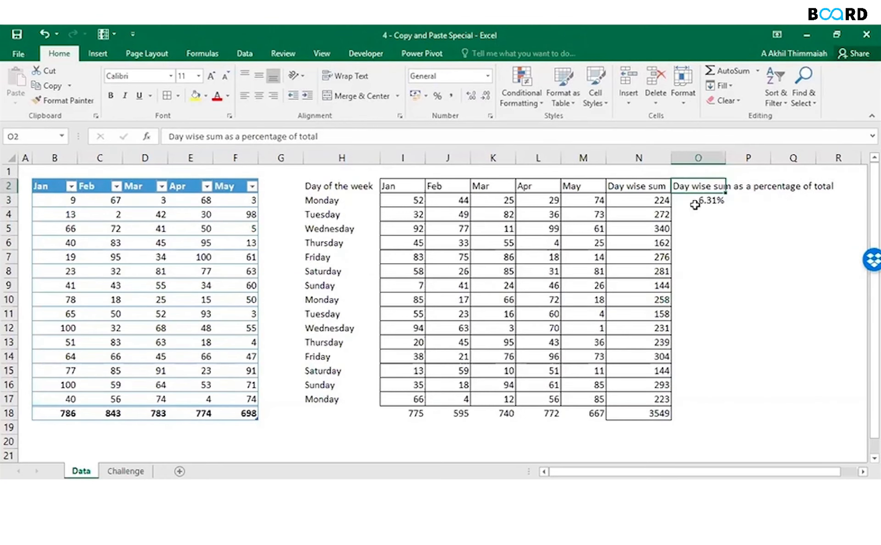
- Re-enter Monday's percentage formula in O3 as =N3/N18
click(695, 199)
click(670, 200)
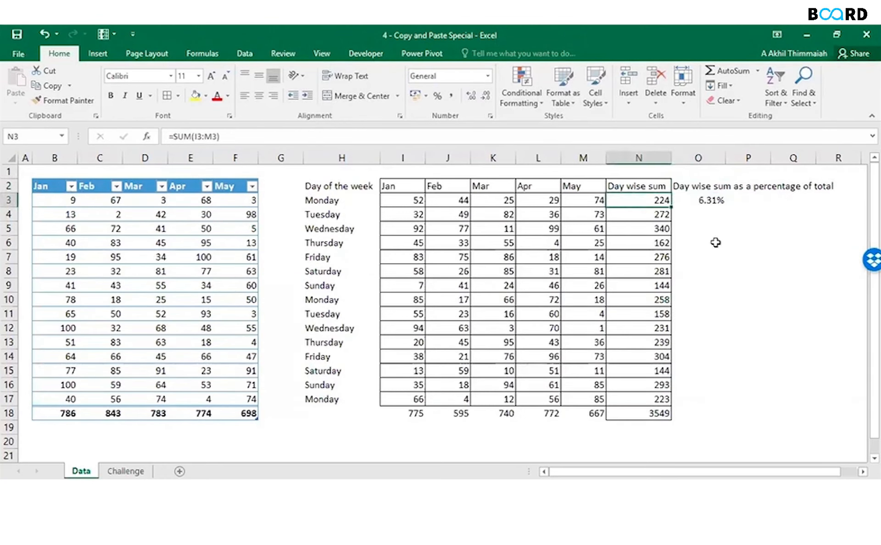
key(Right)
text(=)
key(Left)
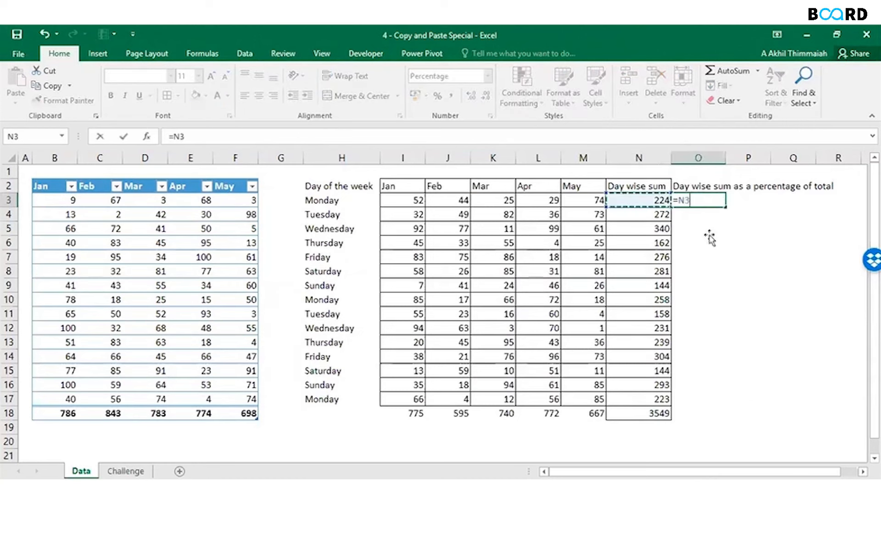
text(/)
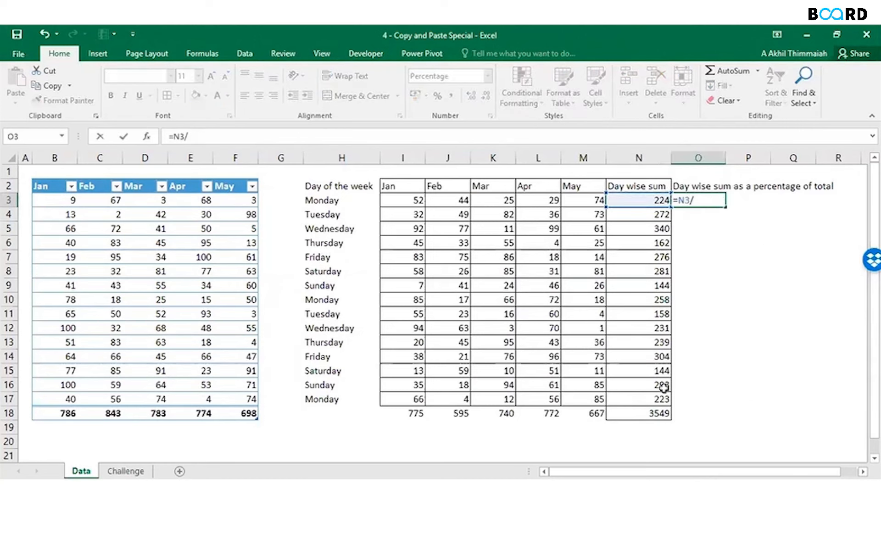
click(656, 414)
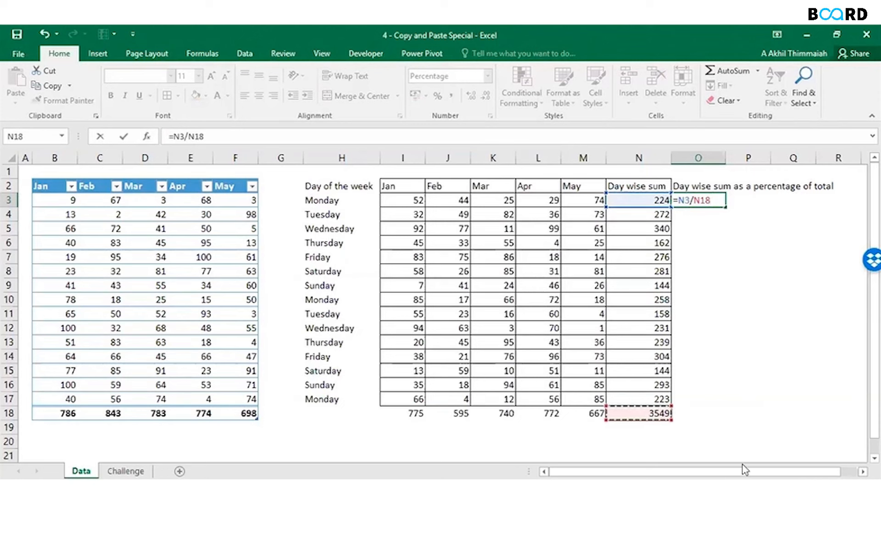
key(ctrl+Return)
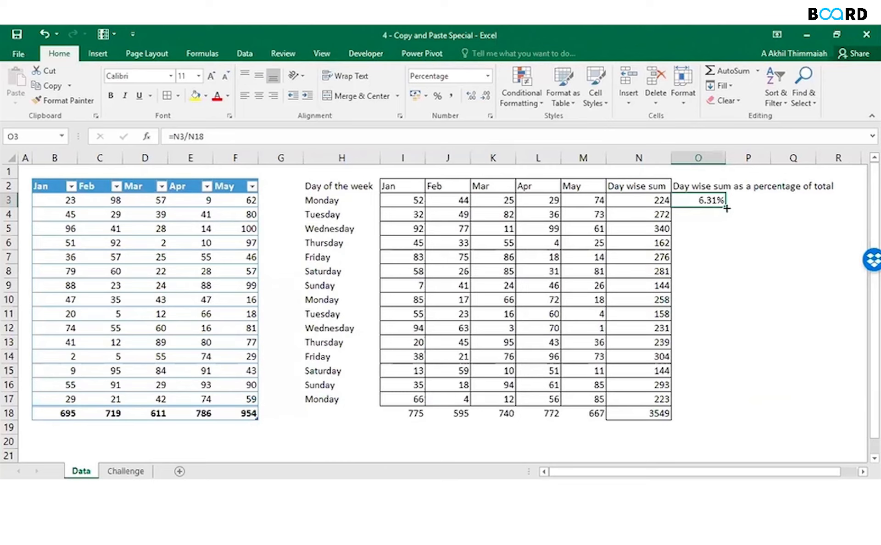
- Fill the formula from O3 down to O4 and compare the cell references in both formulas
drag(727, 209, 727, 220)
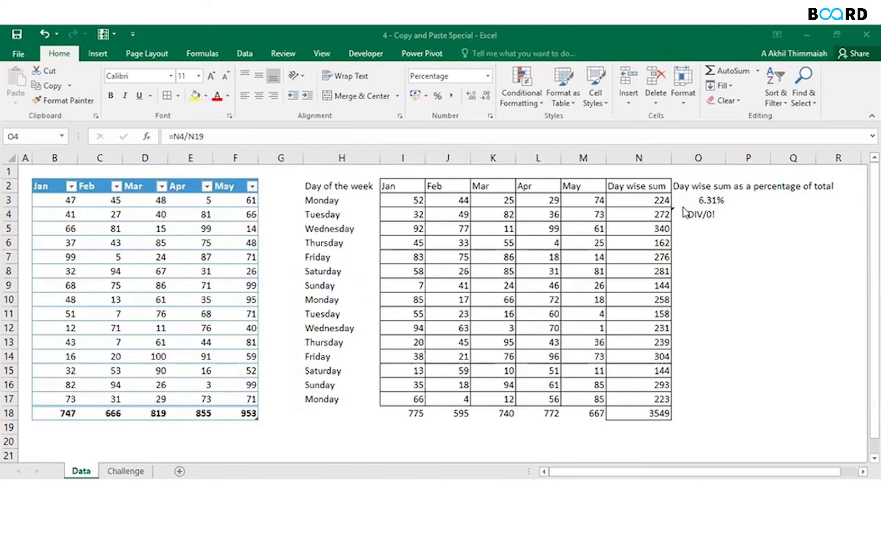
click(697, 196)
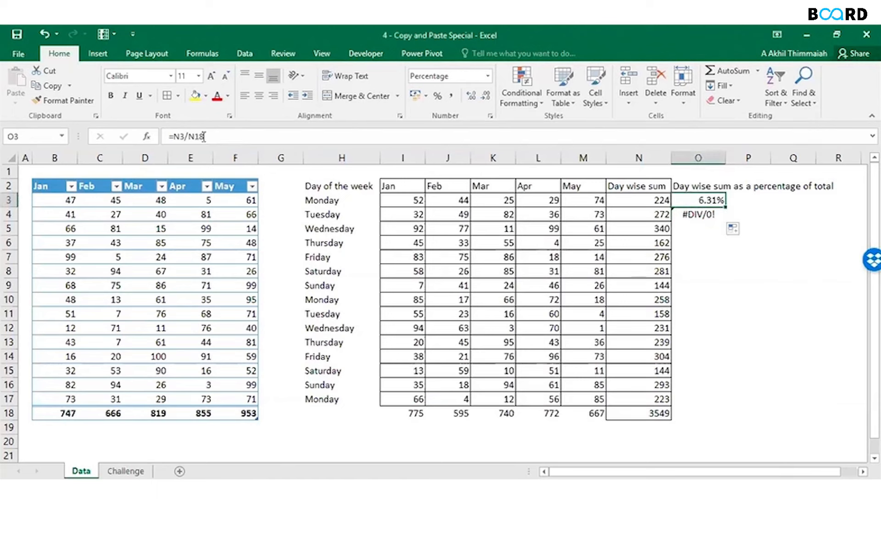
click(661, 215)
click(690, 204)
click(707, 215)
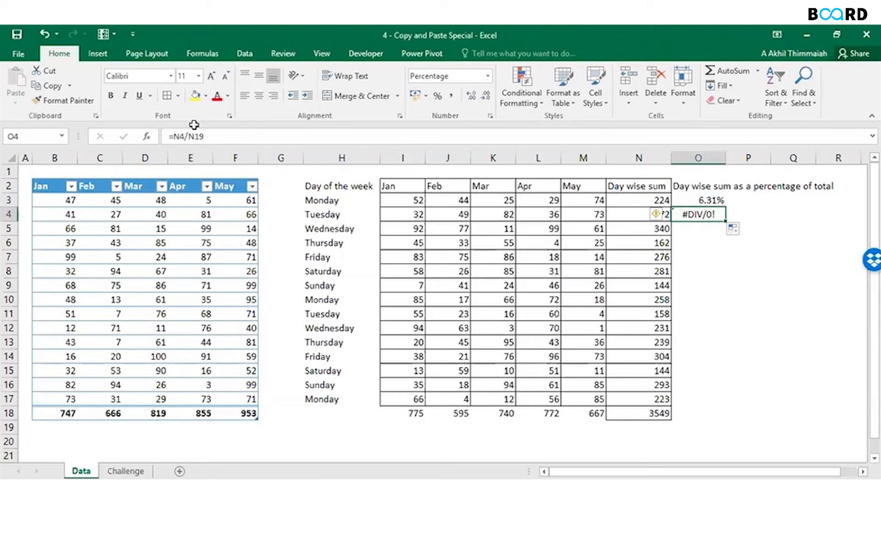
- Highlight the empty cell N19 in yellow and review the reference to it in O4's formula
click(653, 432)
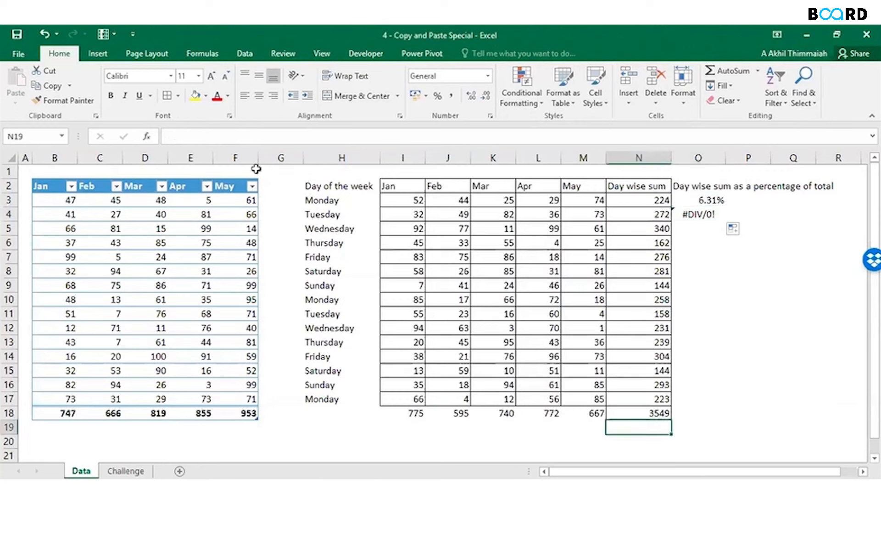
click(195, 96)
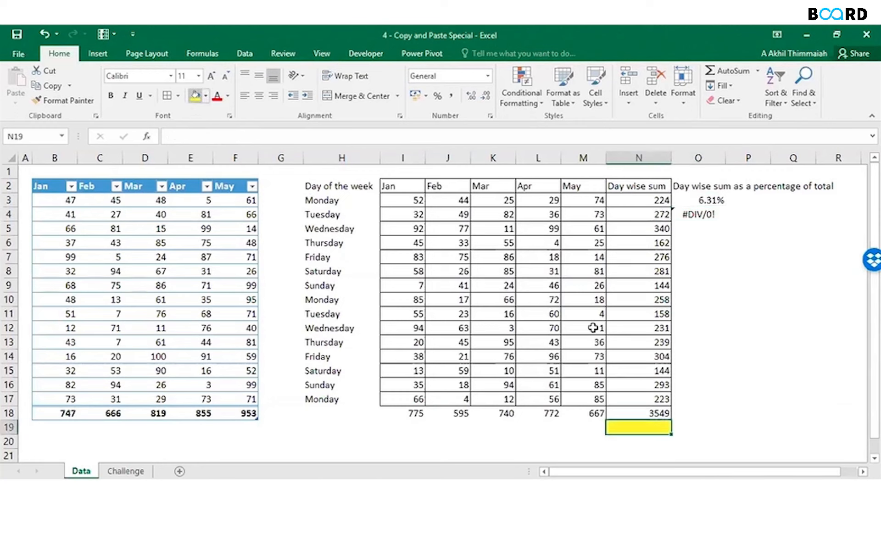
click(690, 216)
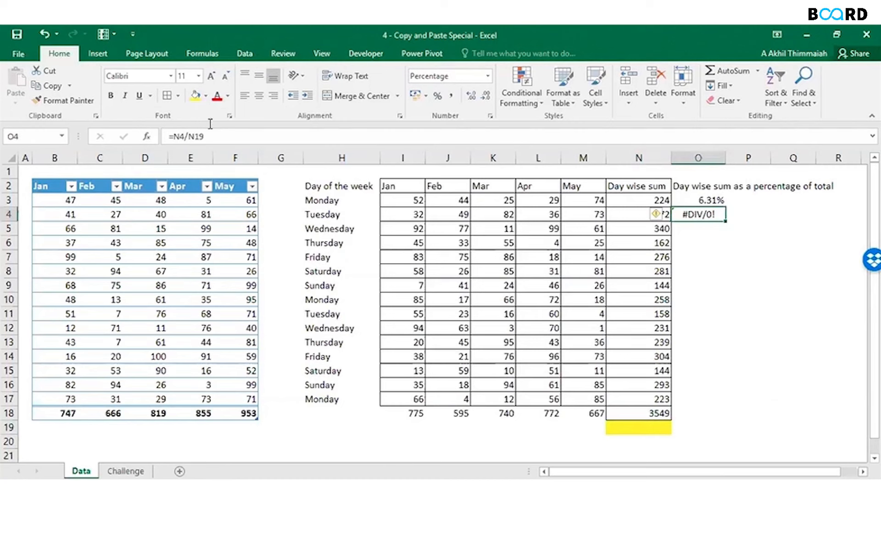
- Re-enter Monday's percentage formula in O3 as =N3/$N$18, making the grand total reference absolute
key(Up)
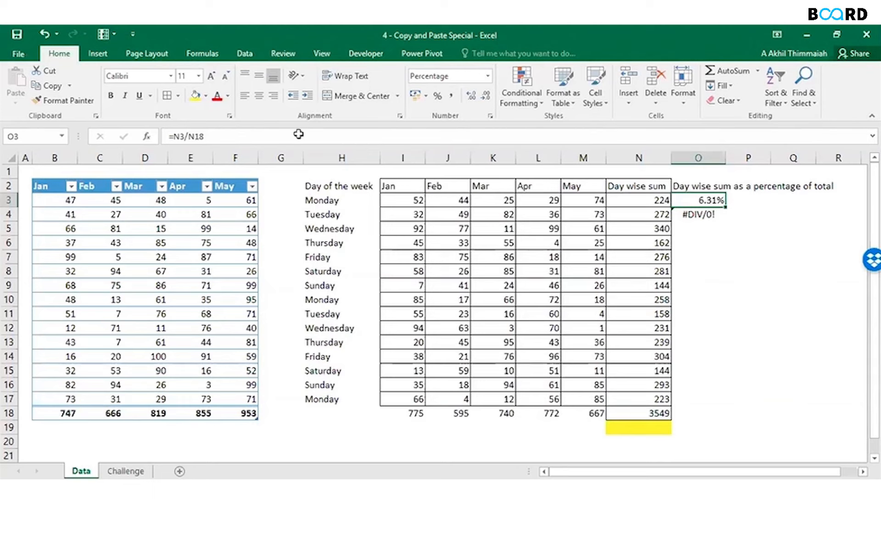
text(=)
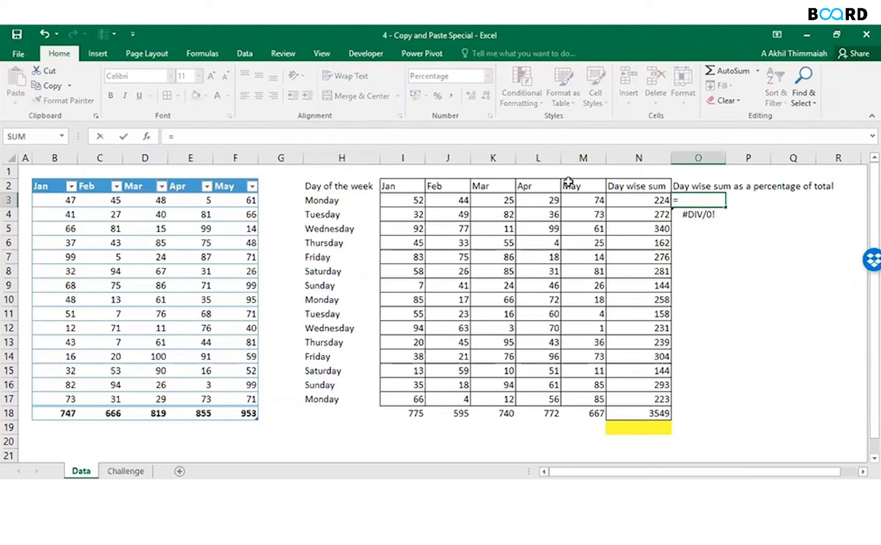
click(661, 201)
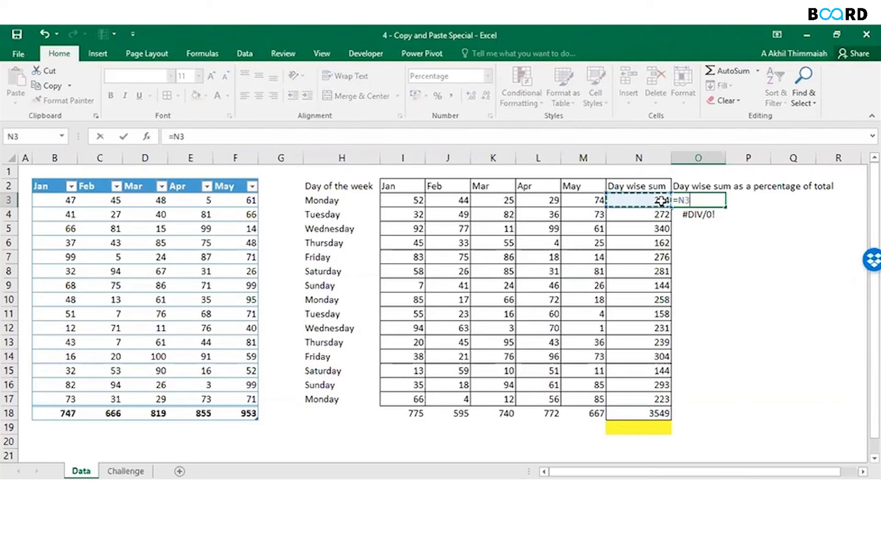
text(/)
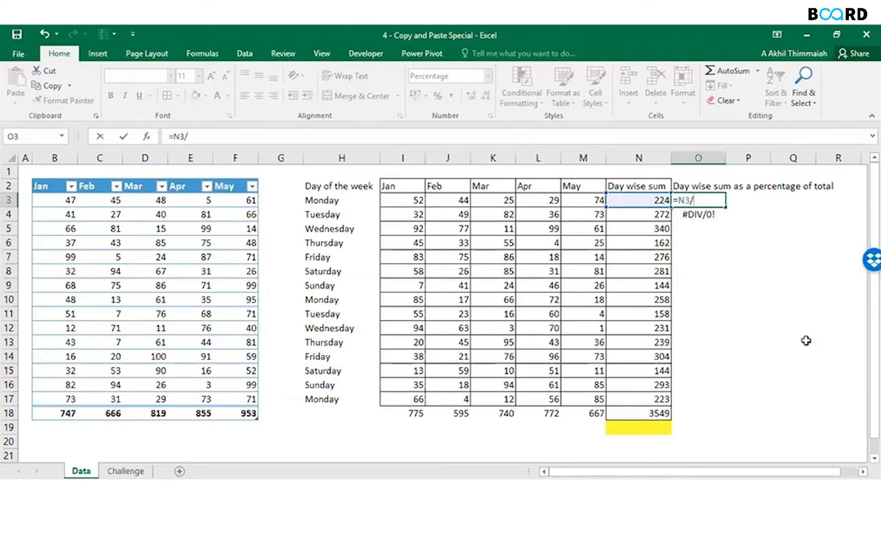
click(657, 412)
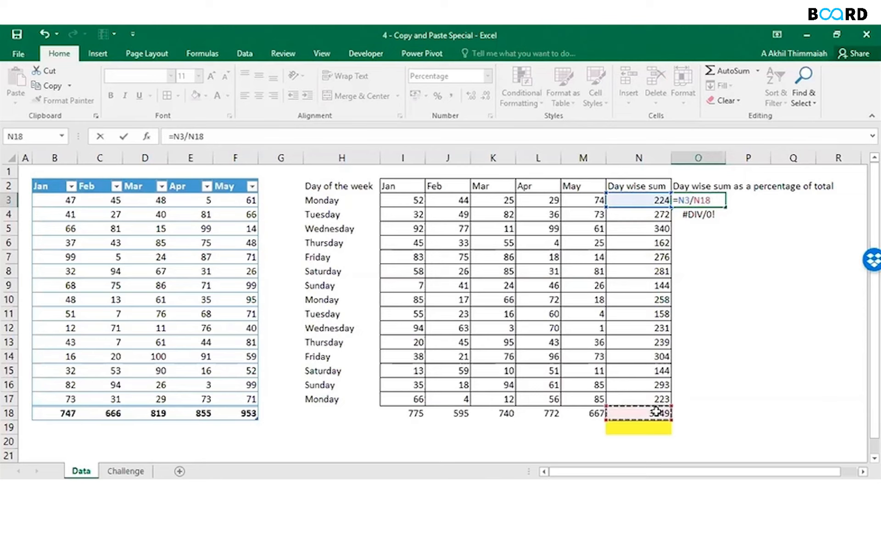
key(F4)
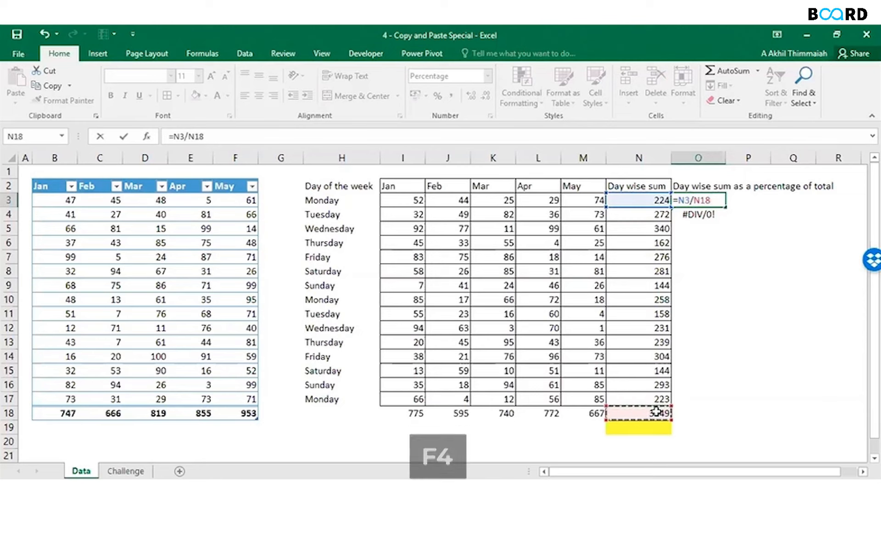
key(F4)
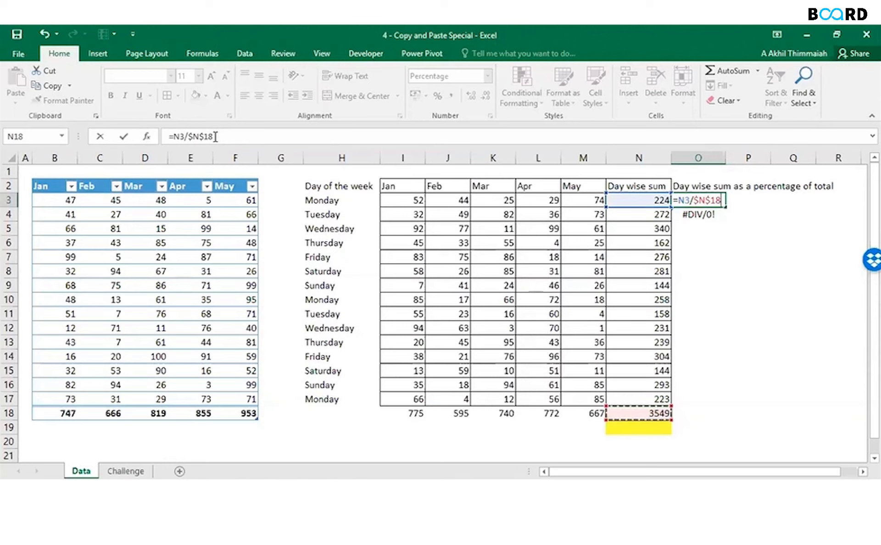
key(Return)
- Fill the absolute-reference formula from O3 down to O4 and check the copied formula
key(Up)
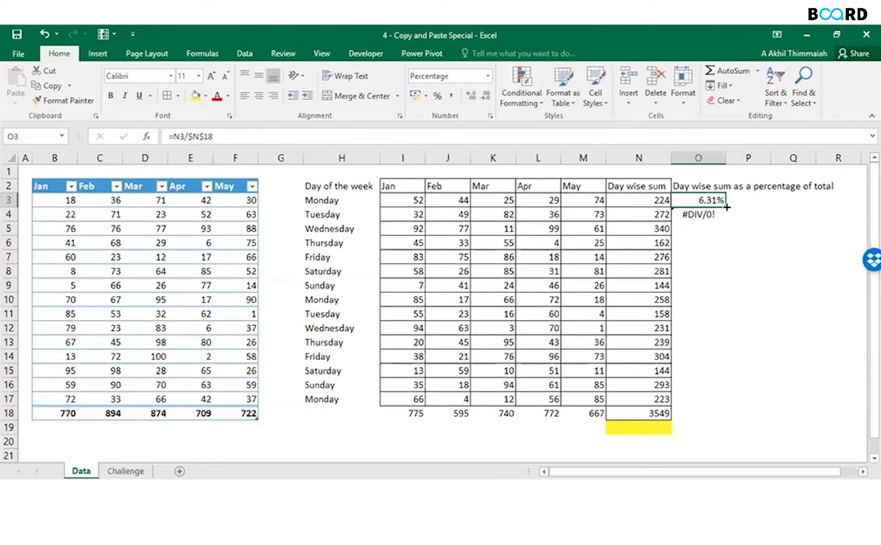
drag(727, 209, 727, 226)
key(Down)
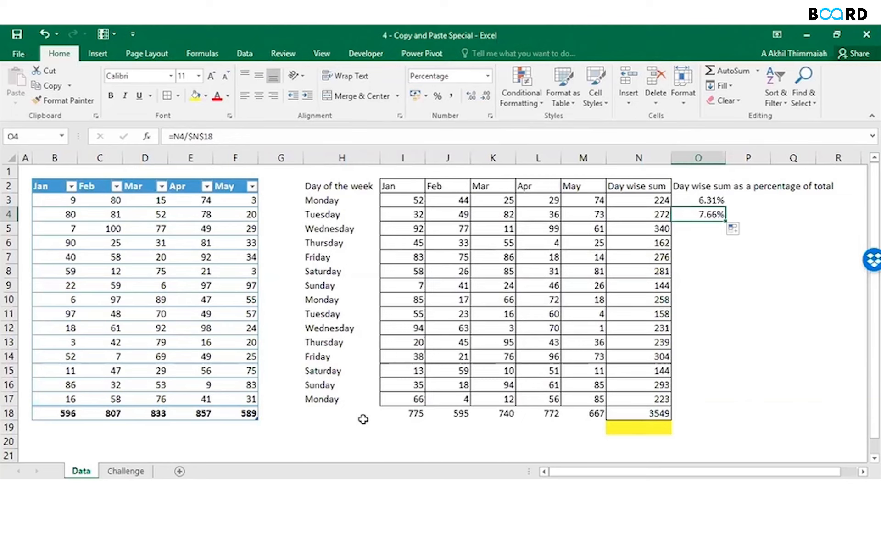
key(alt+Tab)
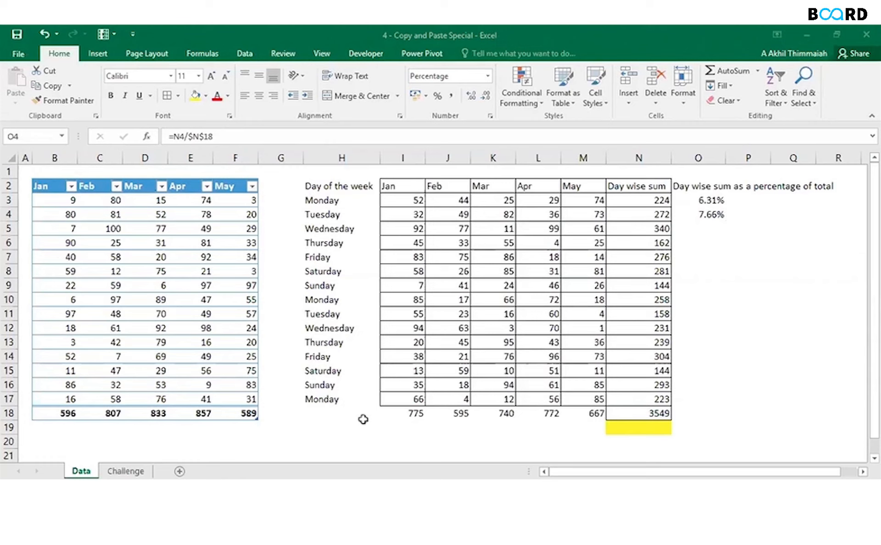
- Change Tuesday's formula in O4 to =N4/$N18 so that only the column of the total is frozen
click(682, 208)
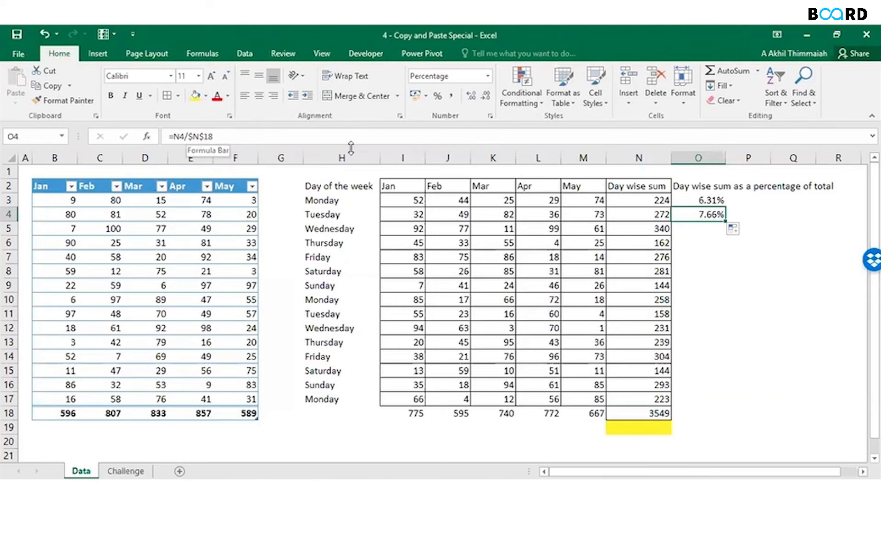
key(F2)
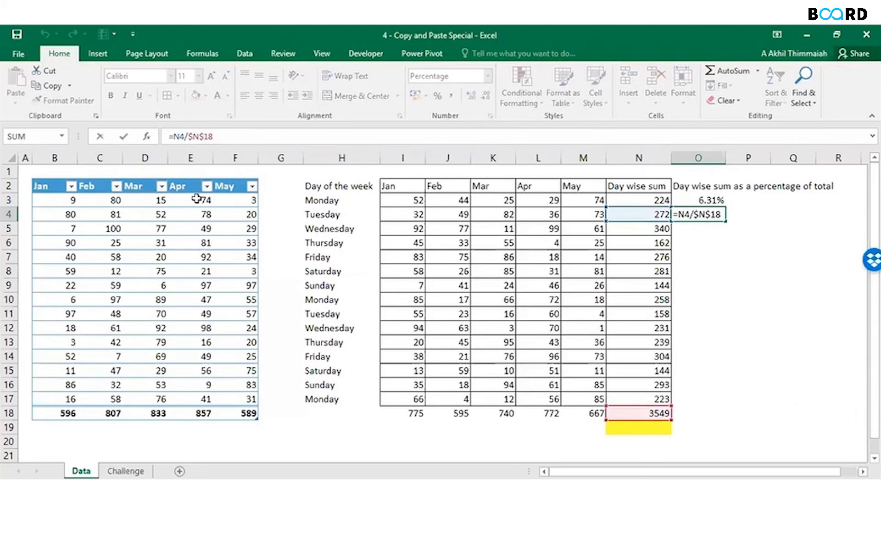
click(198, 137)
key(Delete)
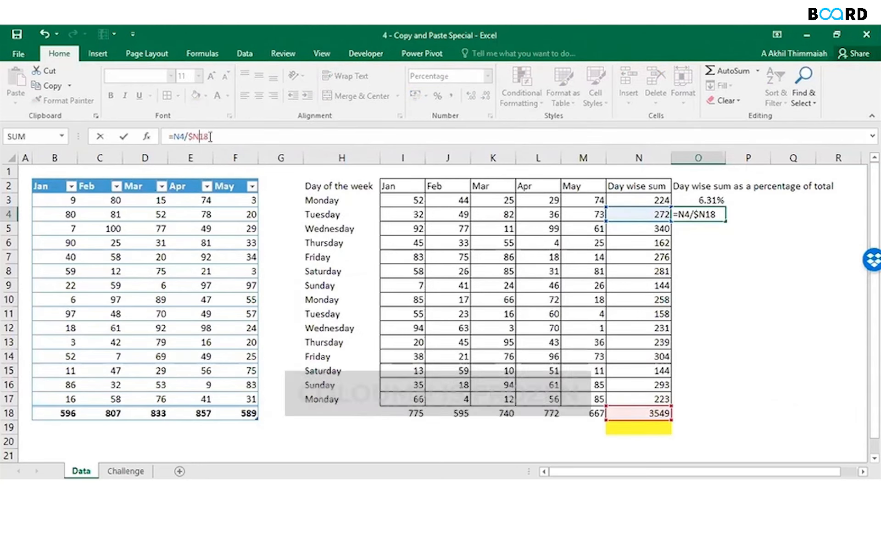
key(ctrl+Return)
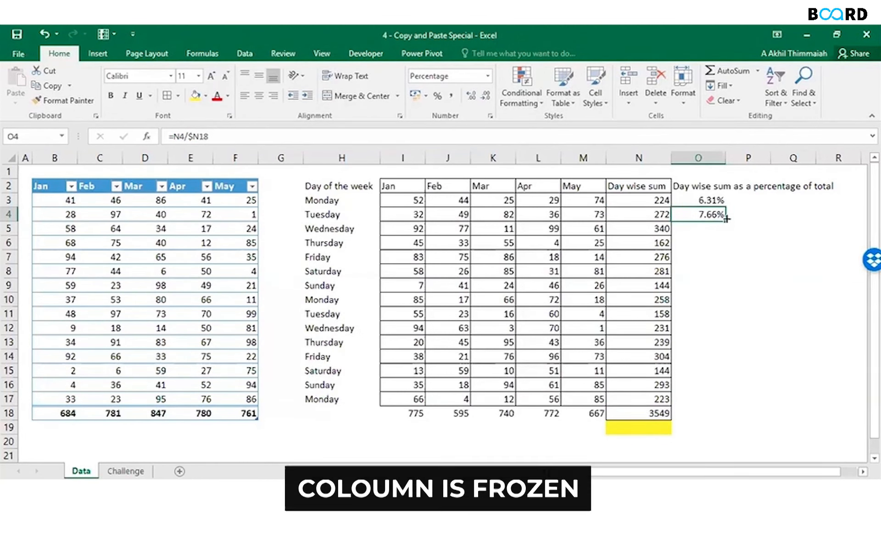
- Fill the column-frozen formula from O4 down to O17 and compare the references in O4 and O5
drag(727, 215, 713, 402)
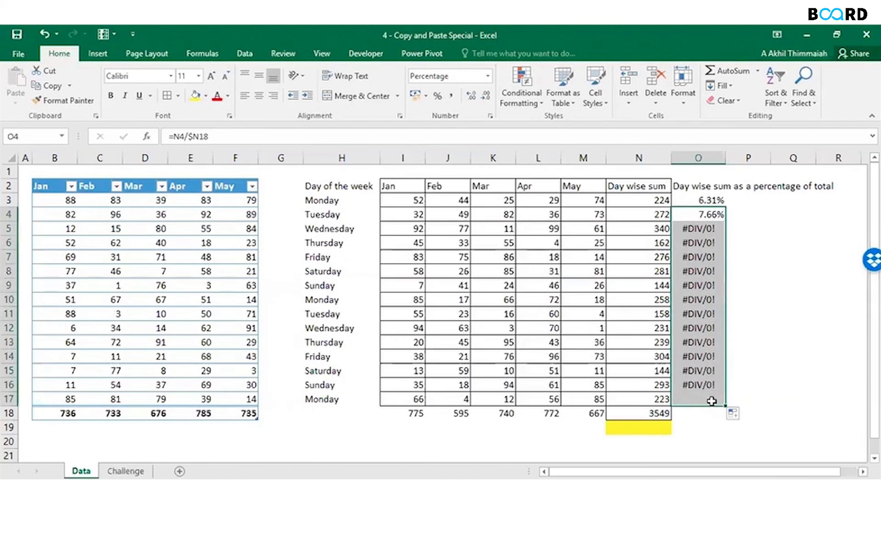
click(712, 215)
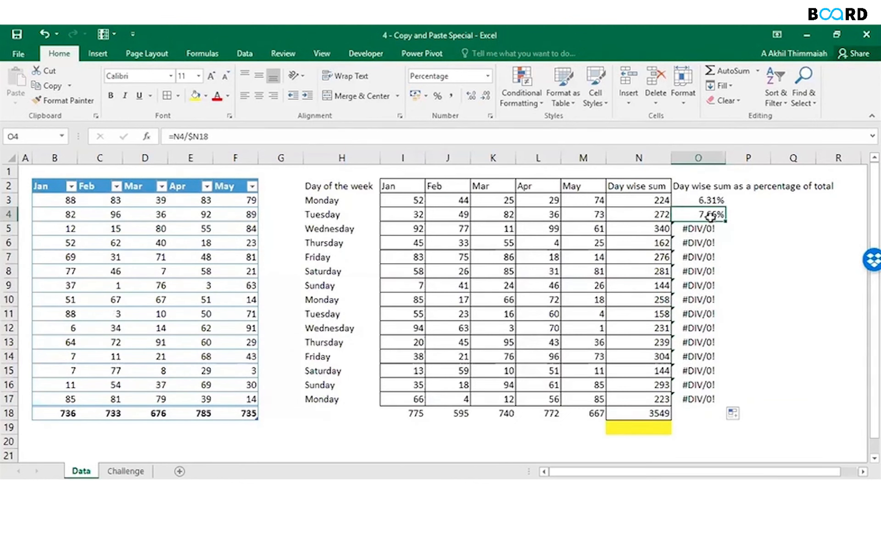
click(695, 230)
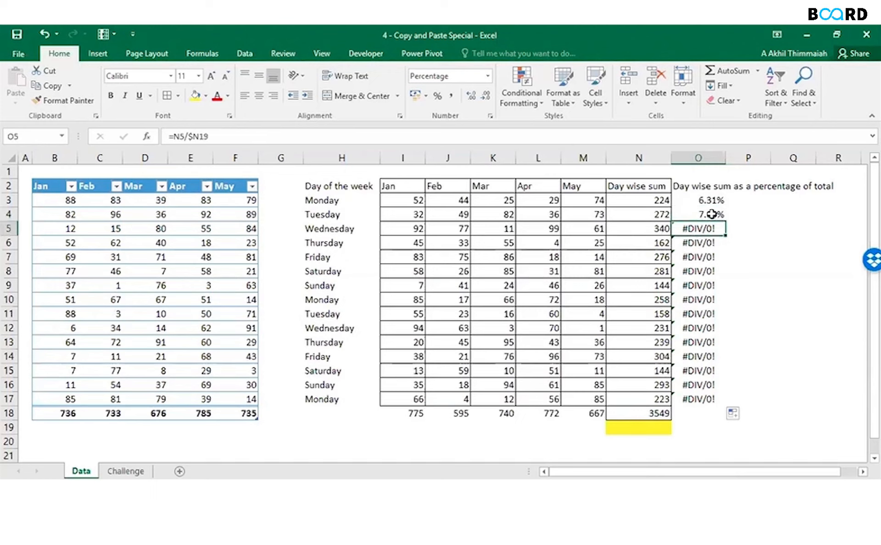
- Change the formula in O4 to =N4/N$18, freezing only the row, and fill it down to O17
click(710, 214)
click(200, 135)
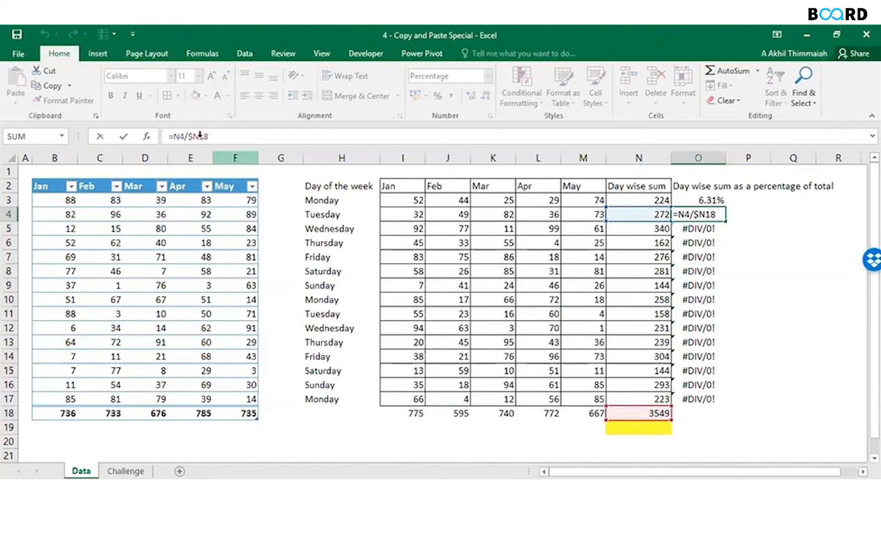
text($)
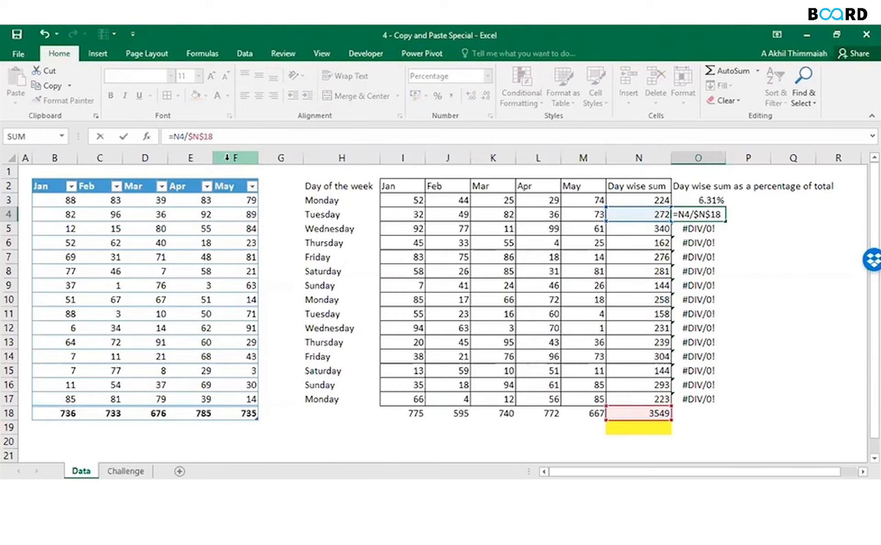
key(F4)
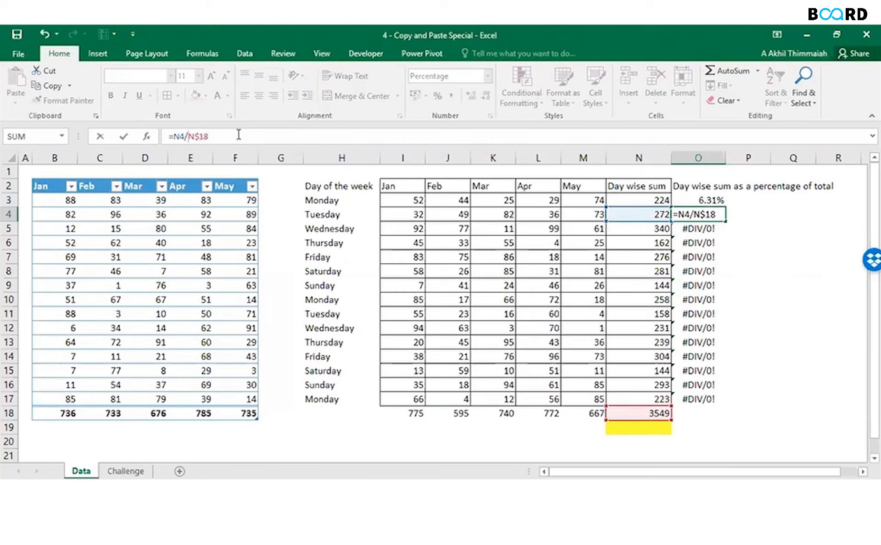
key(Return)
key(Down)
key(Up)
key(Up)
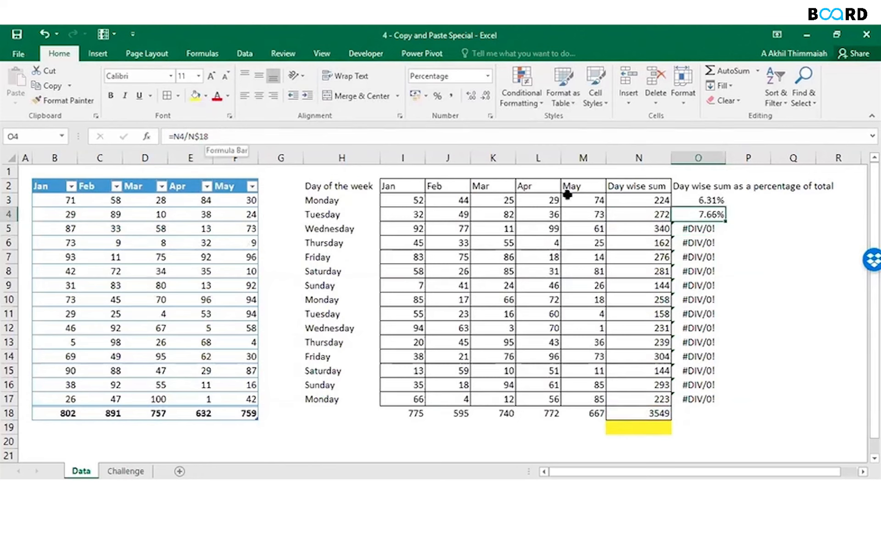
drag(727, 221, 728, 405)
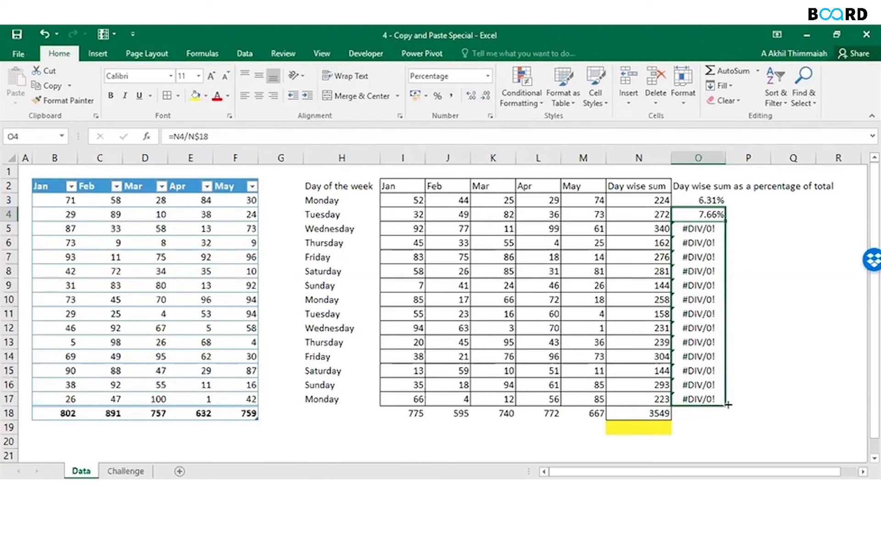
- Go through the percentage formulas in column O, checking how each one references the grand total
click(710, 215)
key(Down)
key(Down)
key(Down)
key(Down)
key(Down)
key(Down)
key(Down)
key(Down)
key(Down)
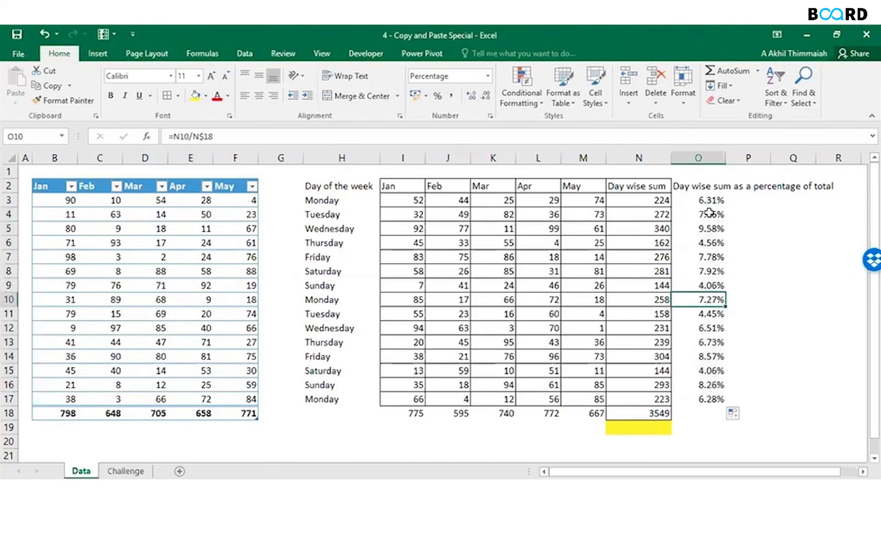
key(Down)
key(Down)
key(Down)
key(Up)
key(Up)
key(Up)
key(Up)
key(Up)
key(Up)
key(Up)
key(Up)
key(Up)
key(Up)
key(Up)
key(Up)
key(Up)
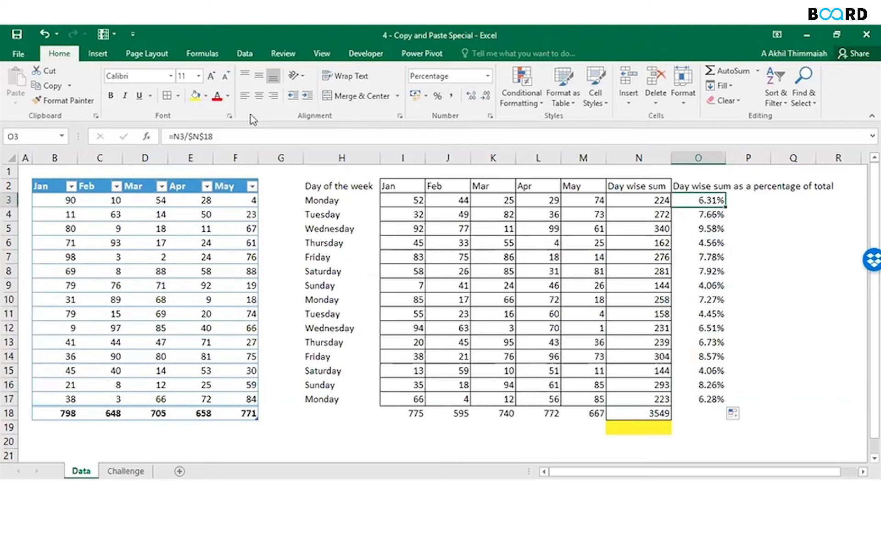
- Change Monday's formula in O3 to =N3/N$18 so that only the row of the total is frozen
click(193, 137)
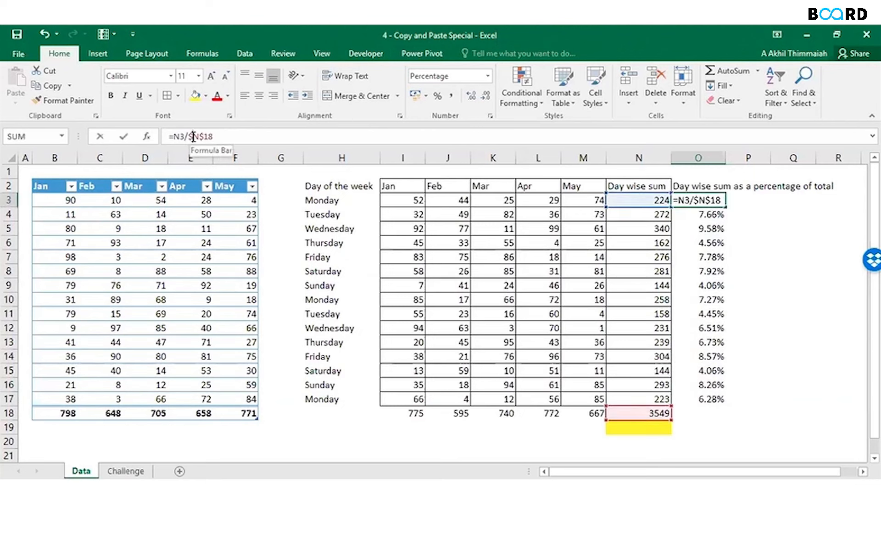
key(Return)
key(Down)
key(Up)
key(Up)
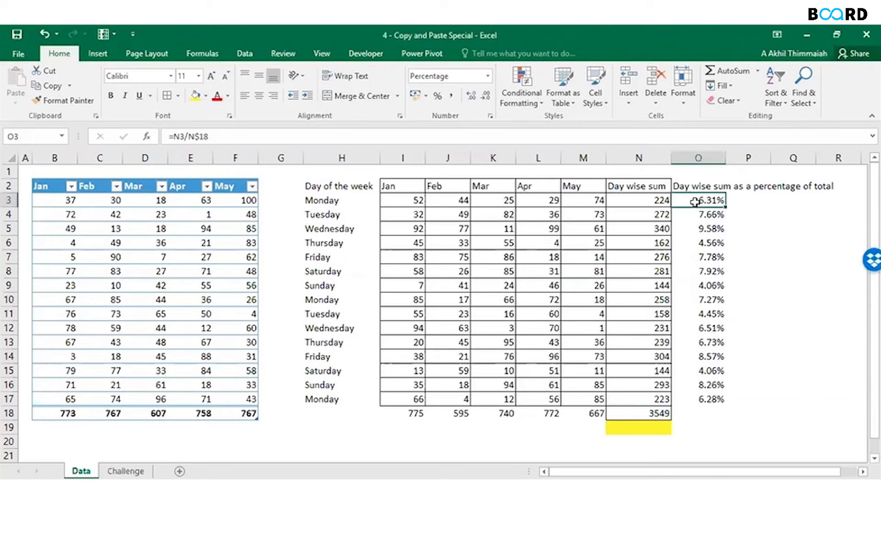
- Enter the fully absolute version of Monday's percentage formula, =N3/$N$18, in P3
key(Right)
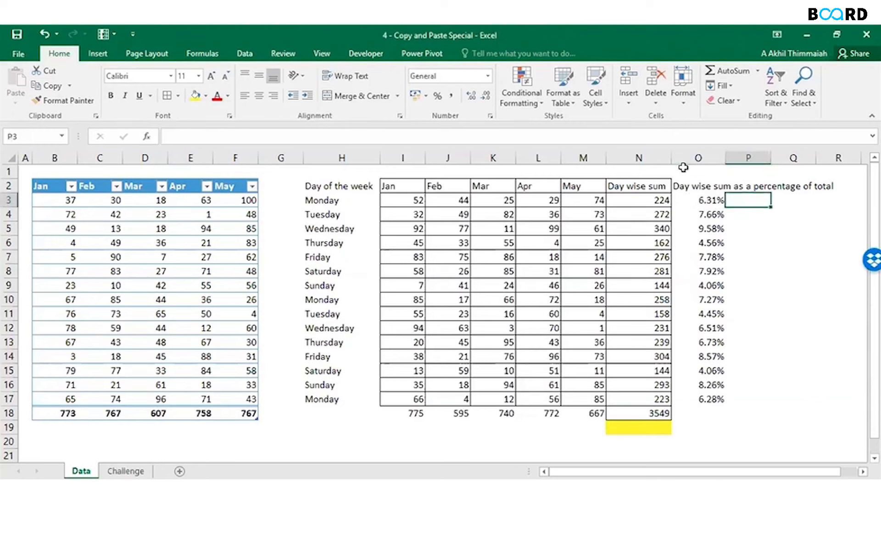
text(=)
key(Left)
key(Left)
text(/N)
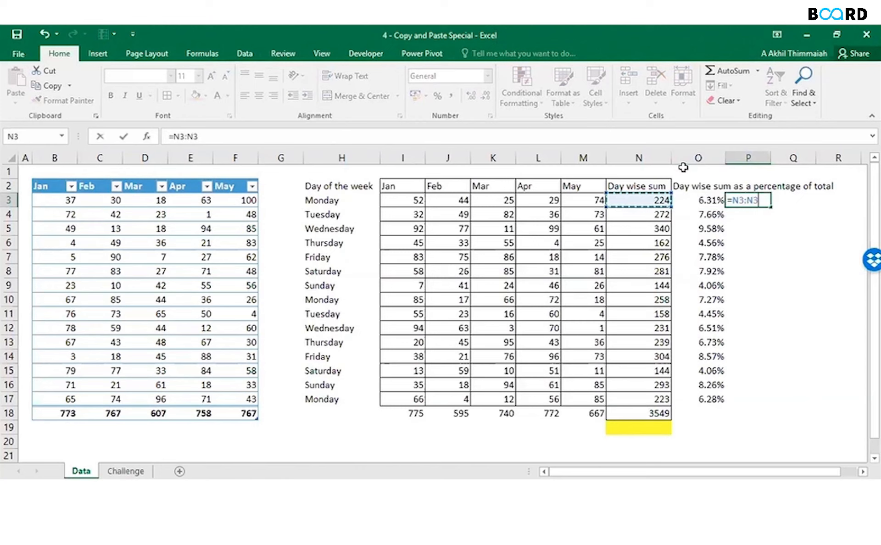
key(BackSpace)
key(BackSpace)
text(/)
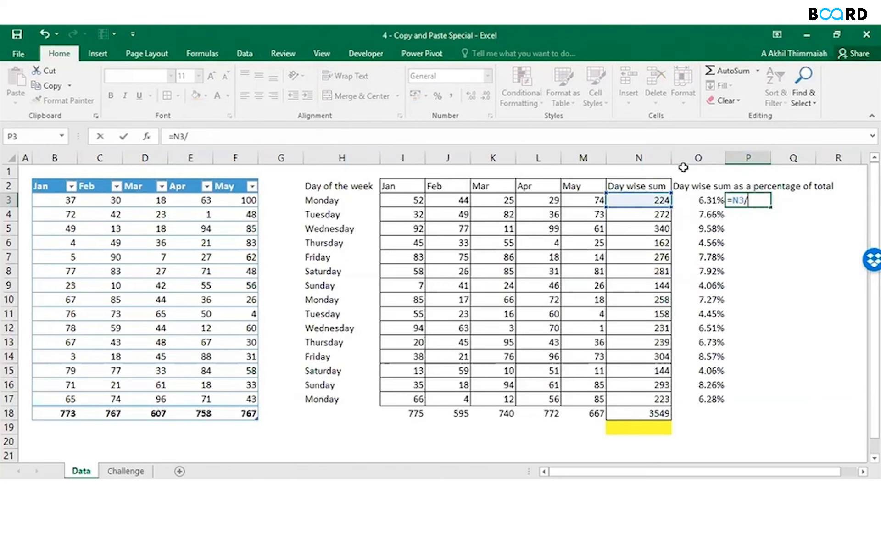
click(650, 415)
key(F4)
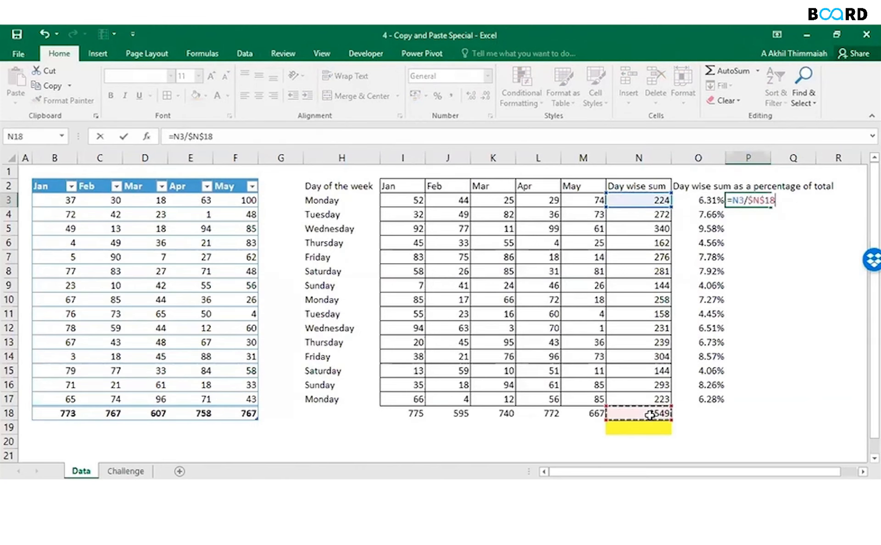
key(Return)
- Format P3 as a percentage with two decimal places and fill its formula down to P17
key(Up)
key(ctrl+shift+5)
click(472, 96)
click(472, 95)
drag(771, 207, 769, 402)
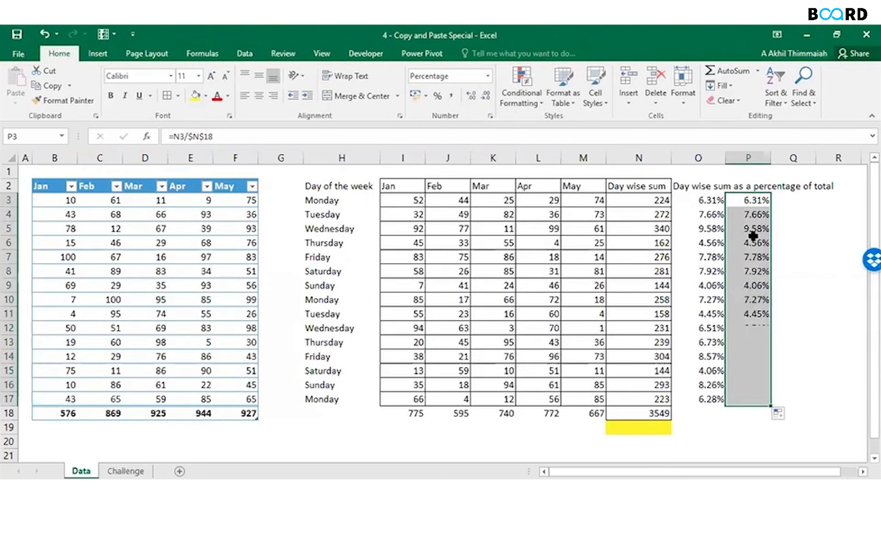
- Compare the formula in P3 with the one in O3, and fill O3's formula down to O17
drag(753, 200, 753, 229)
key(Left)
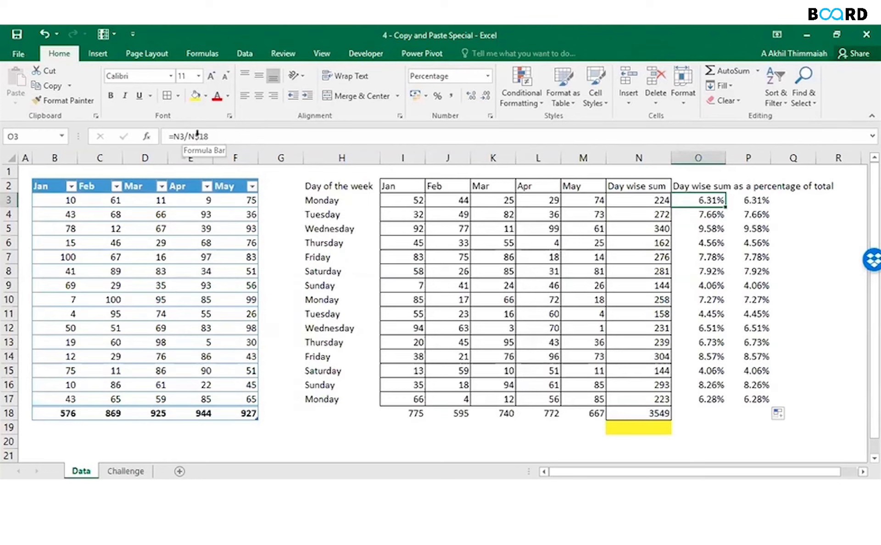
double_click(729, 208)
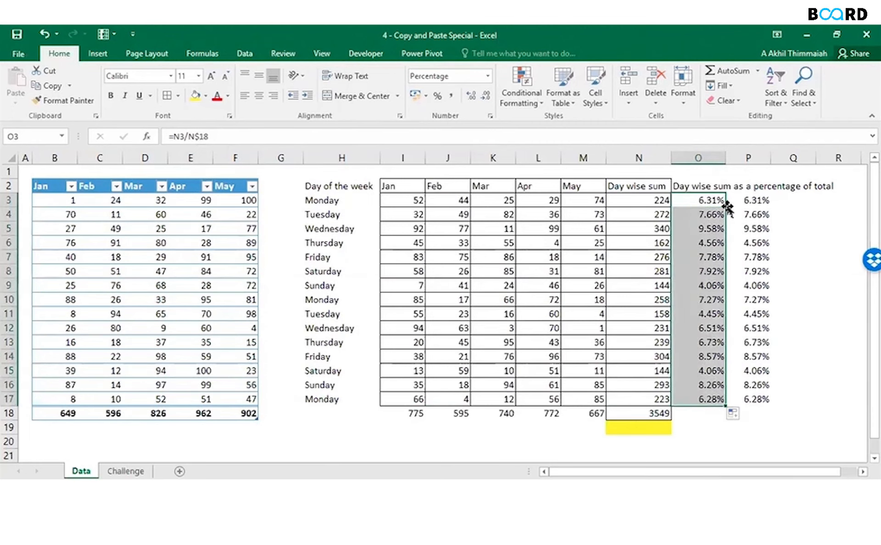
- Review O3's formula together with the grand total cell N18 that it references
click(712, 200)
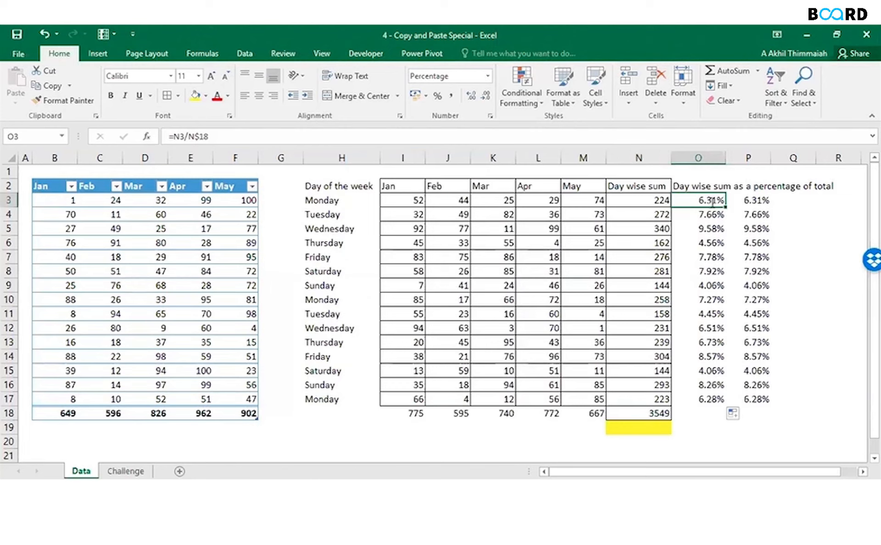
click(641, 411)
click(710, 202)
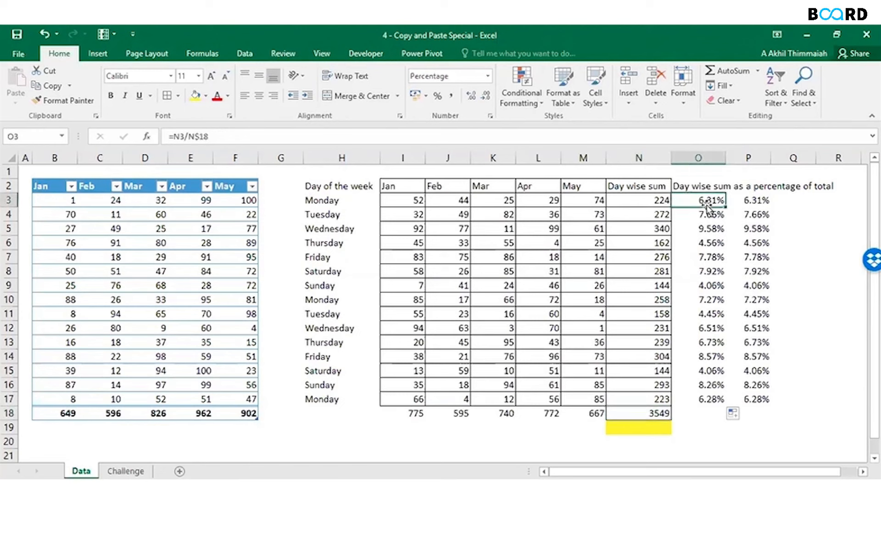
- Compare the fully absolute formula in P3 with the row-frozen formula in O3
click(744, 202)
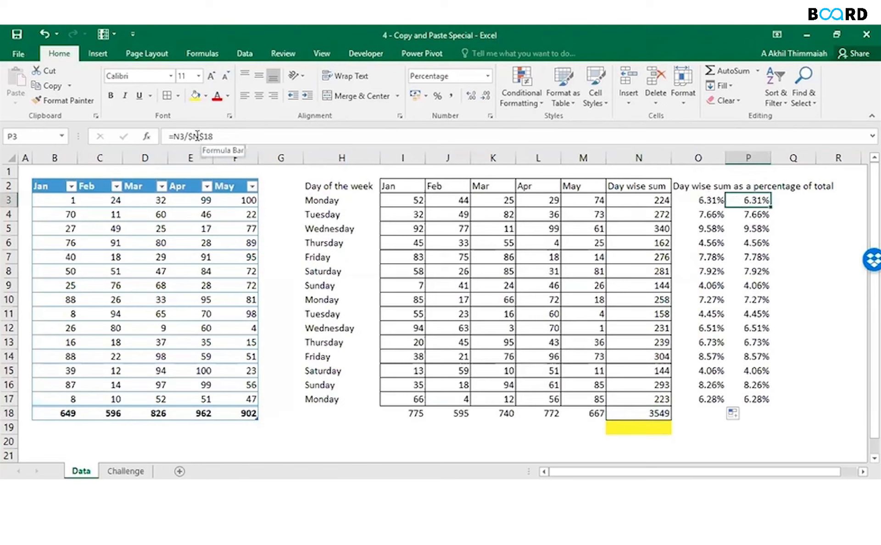
click(712, 199)
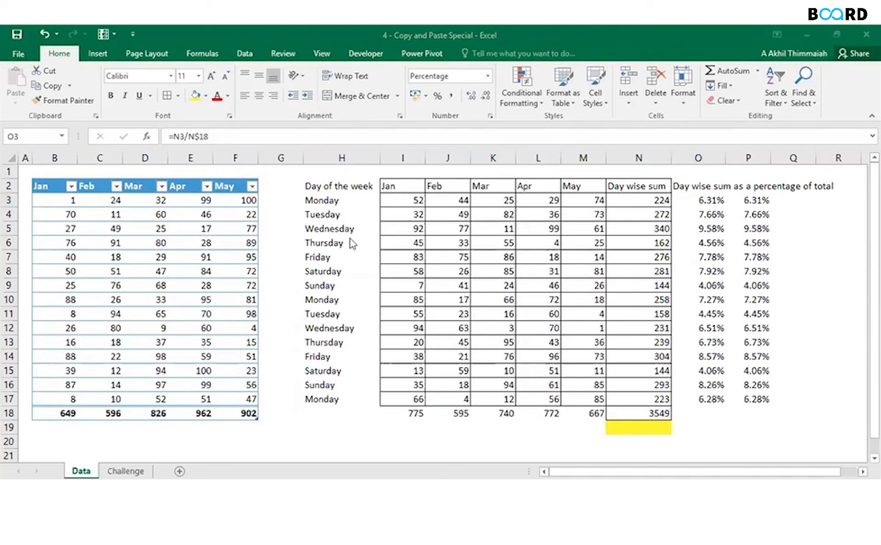
- Open the Challenge sheet and examine the multiplication table's row numbers in column B and column numbers in row 2
click(140, 472)
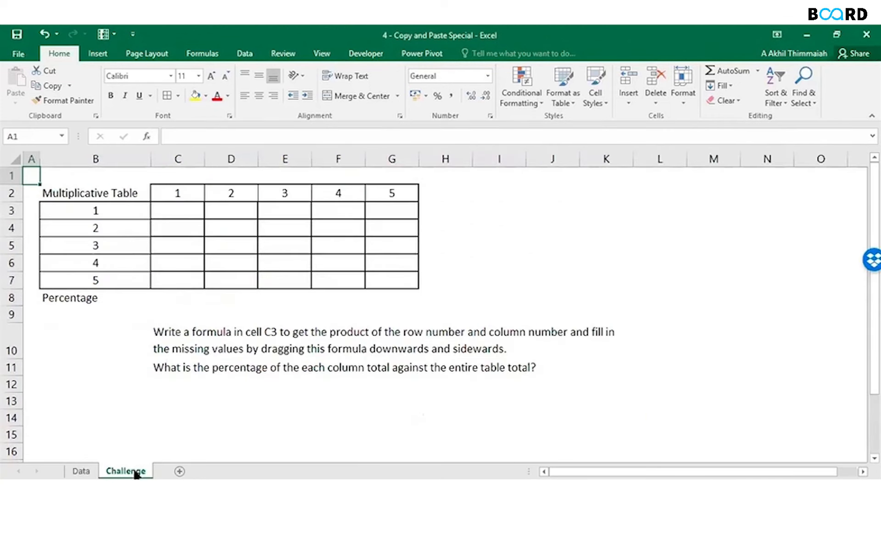
key(Down)
key(Down)
key(Right)
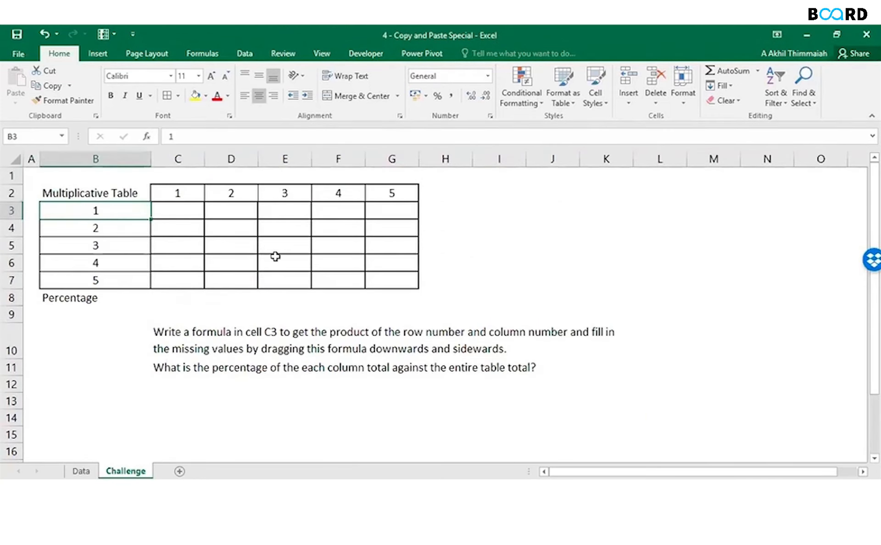
key(Right)
key(Up)
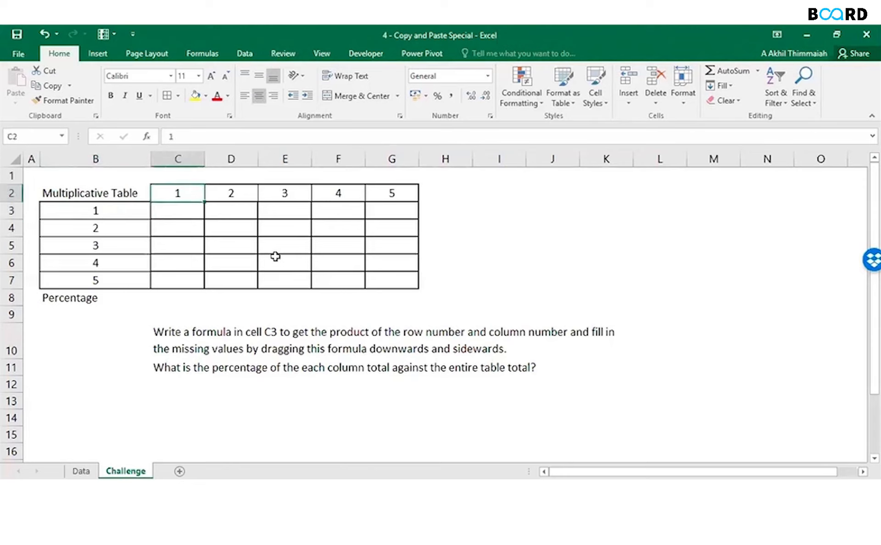
key(Left)
key(Down)
key(Down)
key(Down)
key(Down)
key(Down)
key(Down)
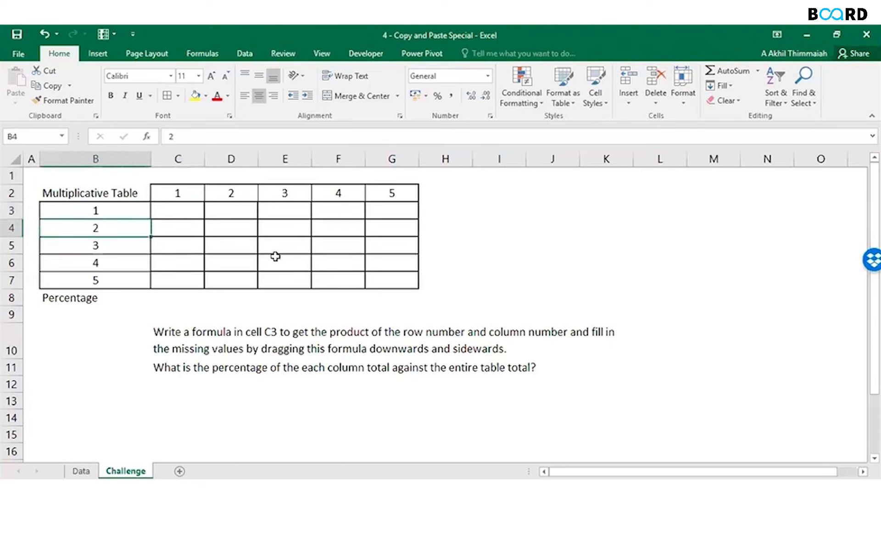
key(Up)
key(Up)
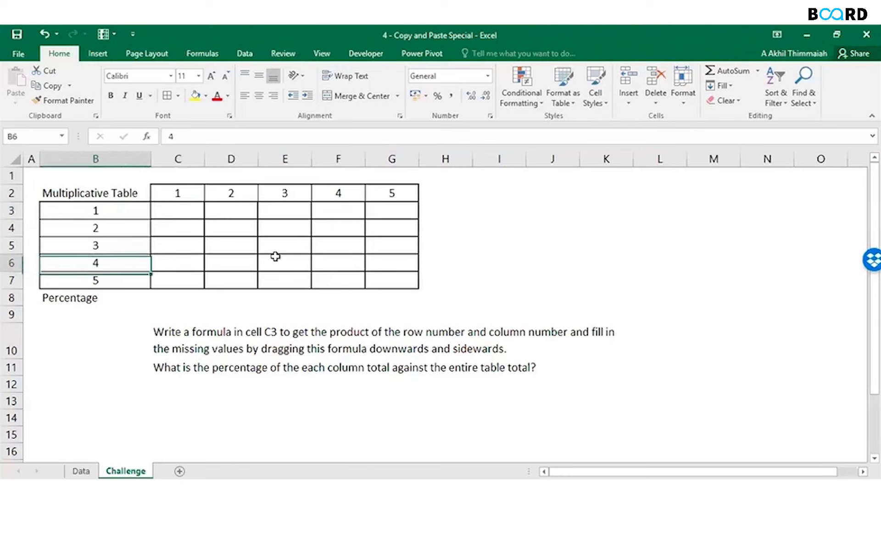
key(Up)
key(Up)
key(Up)
key(Up)
key(Right)
key(Right)
key(Right)
key(Right)
key(Right)
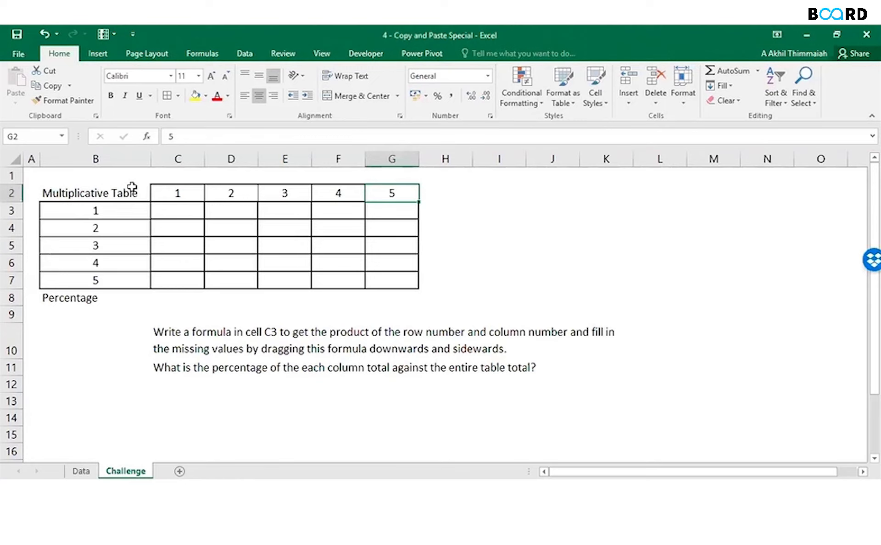
- Enter the relative product formula =B3*C2 in C3 of the multiplication table
click(122, 208)
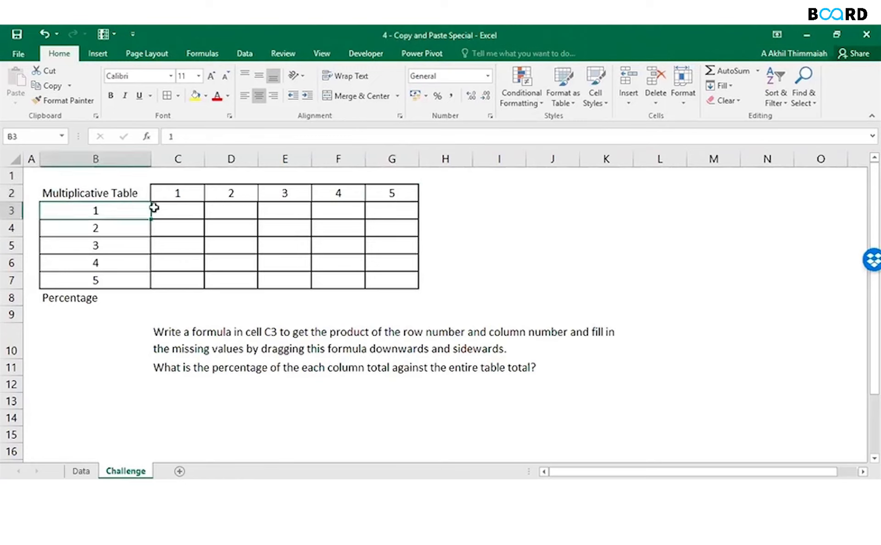
click(179, 208)
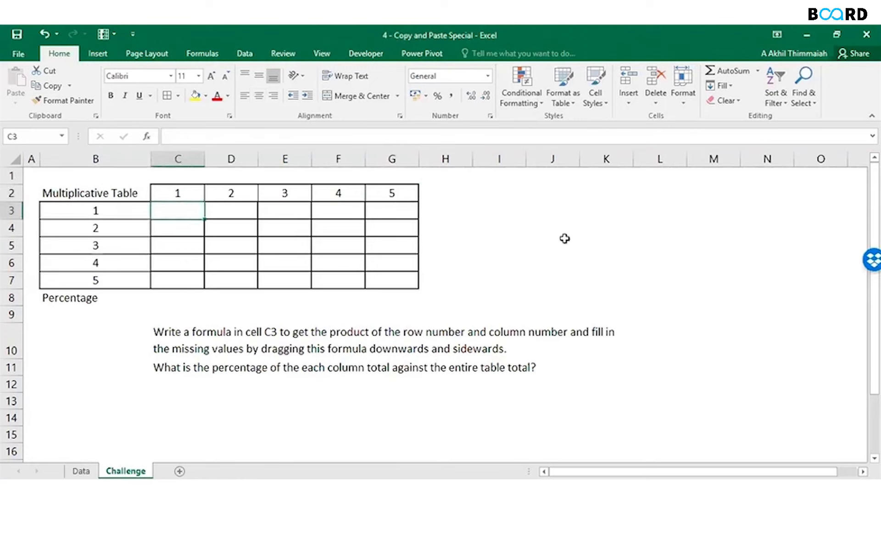
text(=)
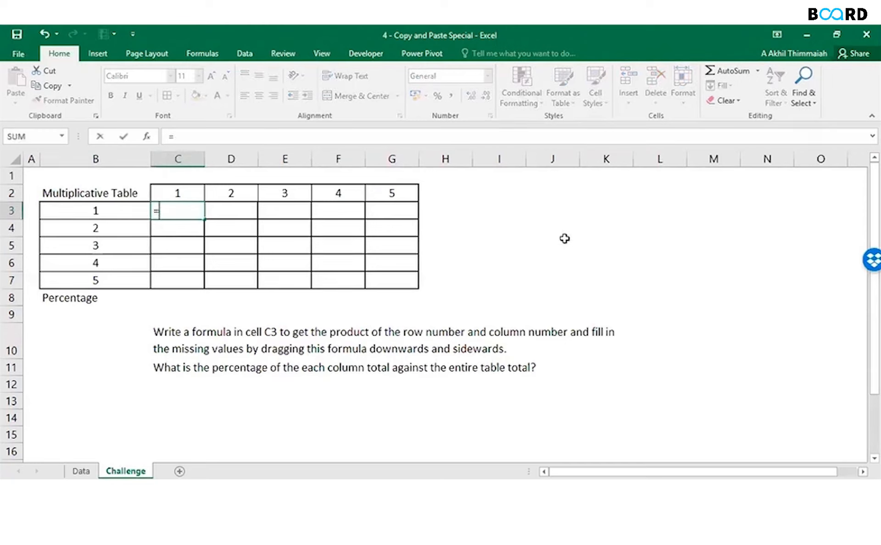
key(Left)
text(*)
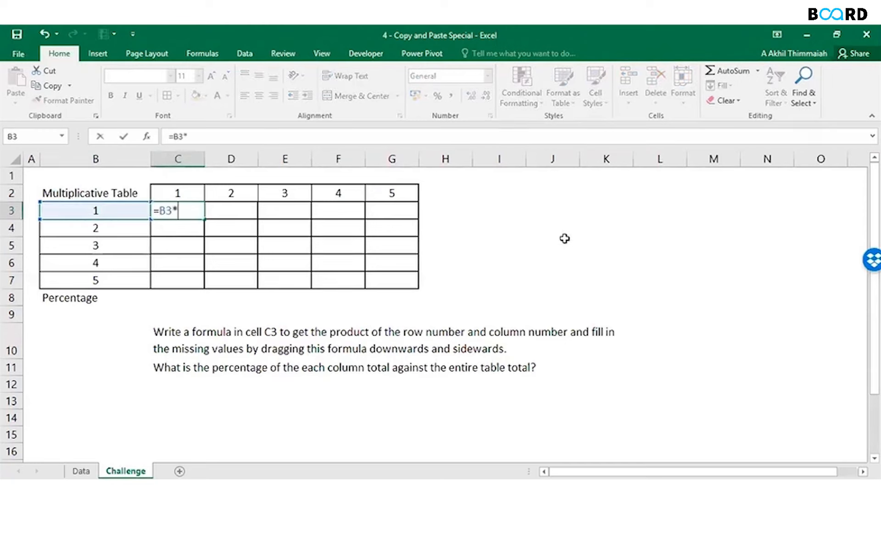
key(Up)
key(ctrl+Return)
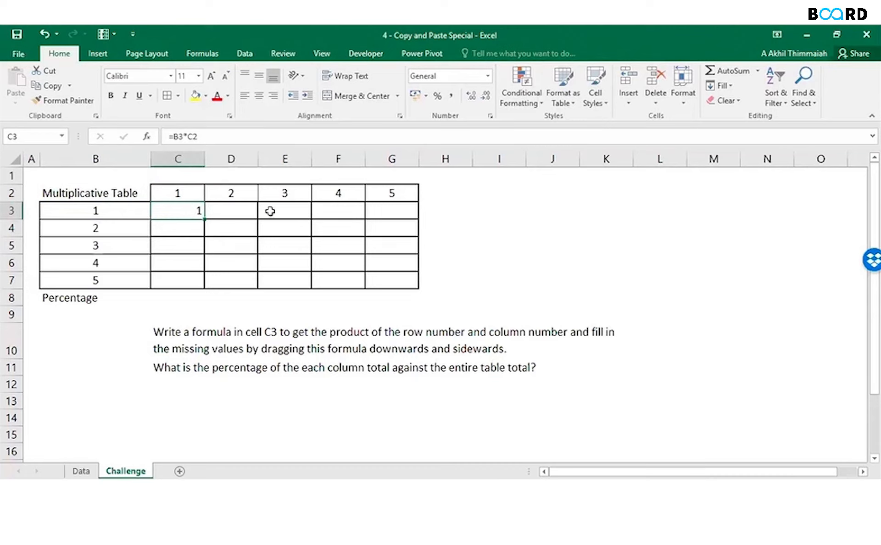
- Enter the product formula =B3*G2 in G3 for row number 1 and column number 5
click(412, 211)
text(=)
key(Left)
key(Left)
key(Left)
key(Left)
key(Left)
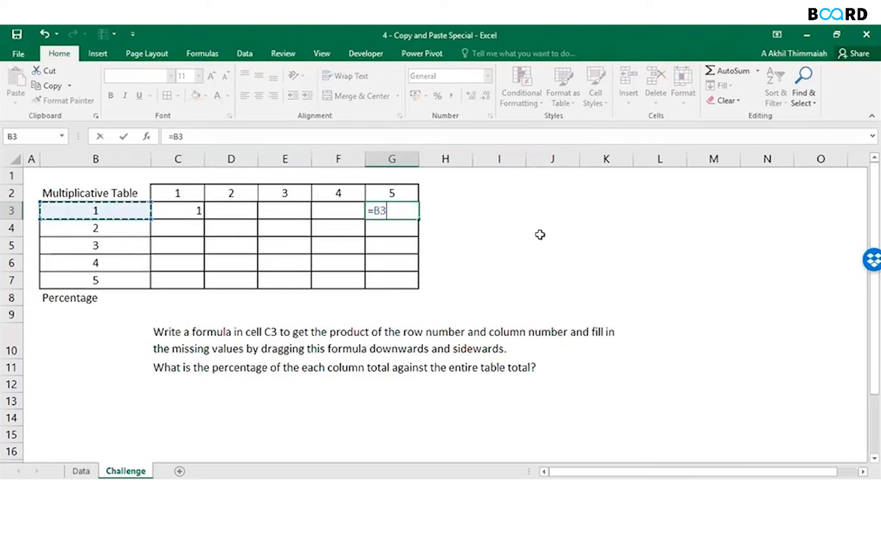
text(*)
key(Up)
key(ctrl+Return)
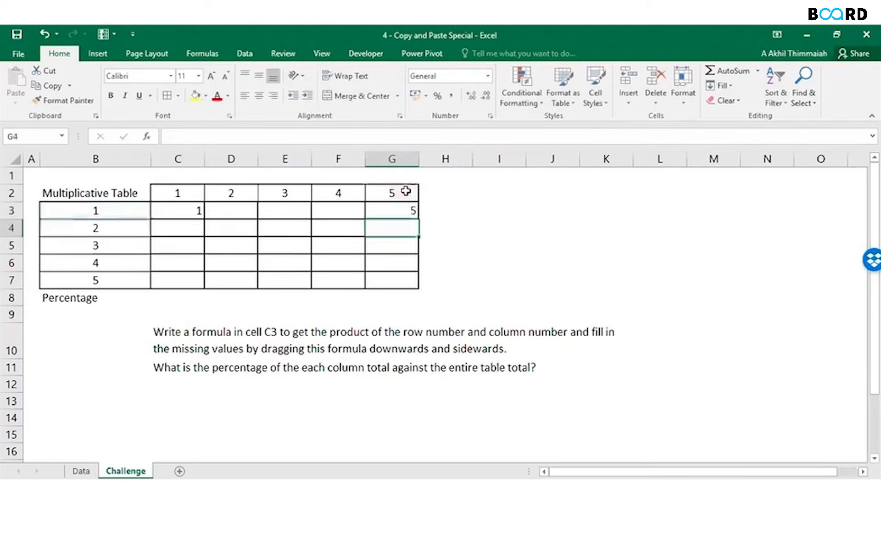
- Enter the product formula =B7*G2 in G7 for row number 5 and column number 5
key(Down)
key(Down)
key(Down)
key(Down)
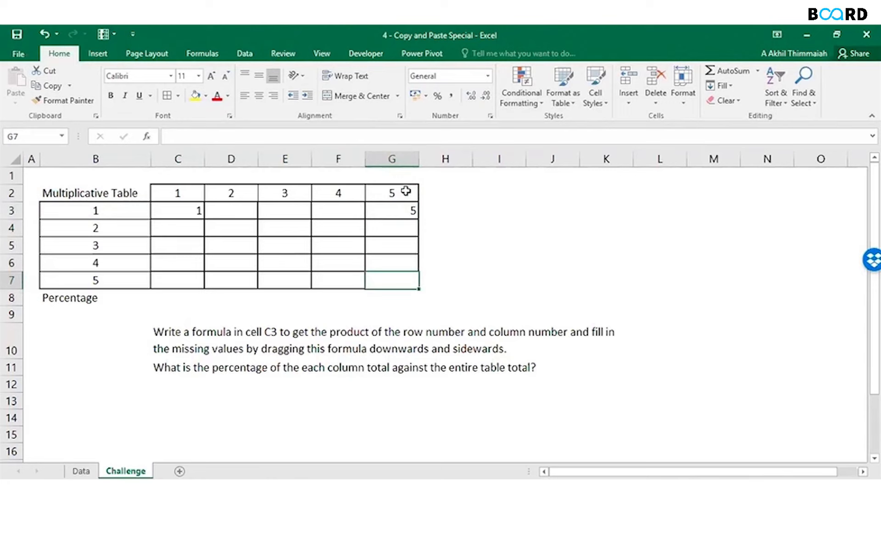
text(=)
key(Left)
key(Left)
key(Left)
key(Left)
key(Left)
text(*)
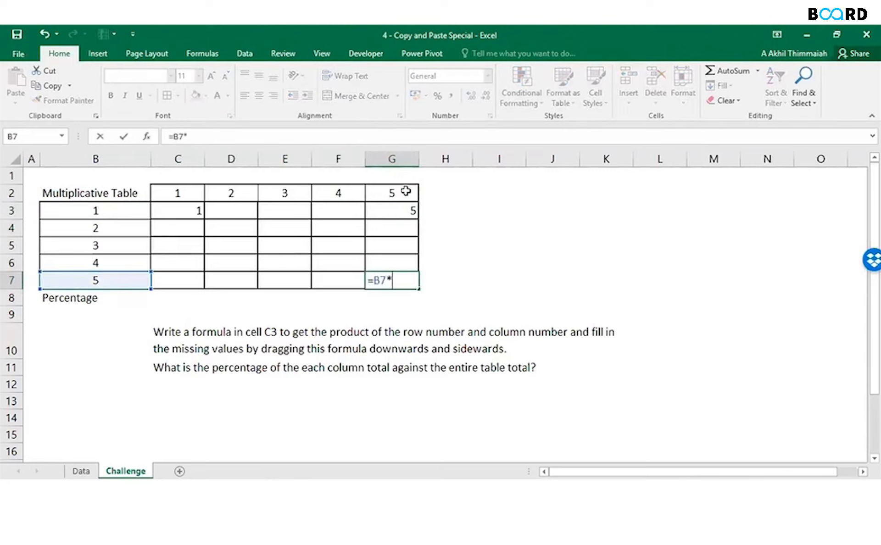
click(406, 192)
key(Return)
key(Up)
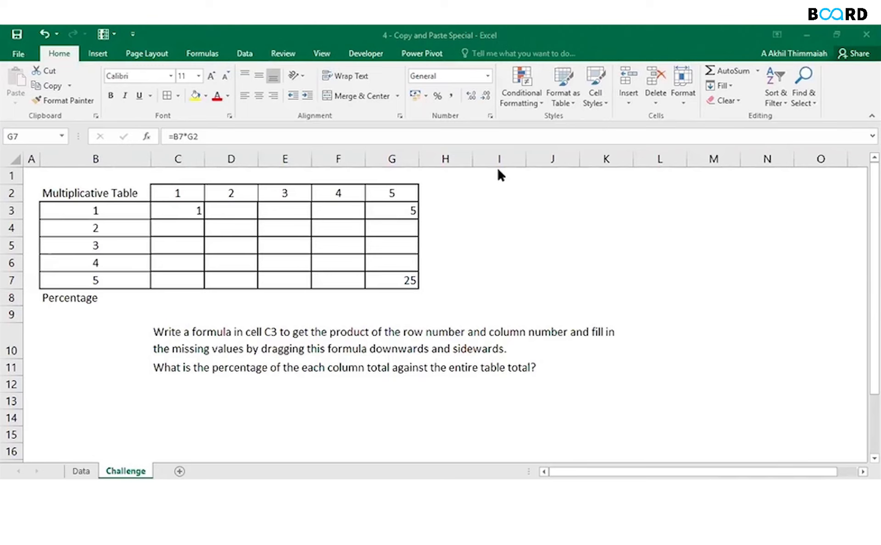
- Fill the relative formula in C3 across the whole table, C3:G7
click(181, 214)
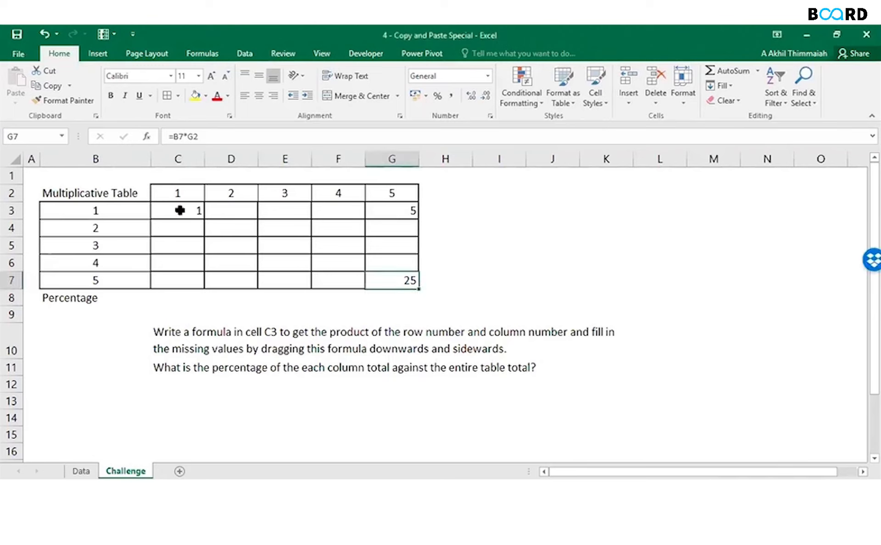
click(180, 210)
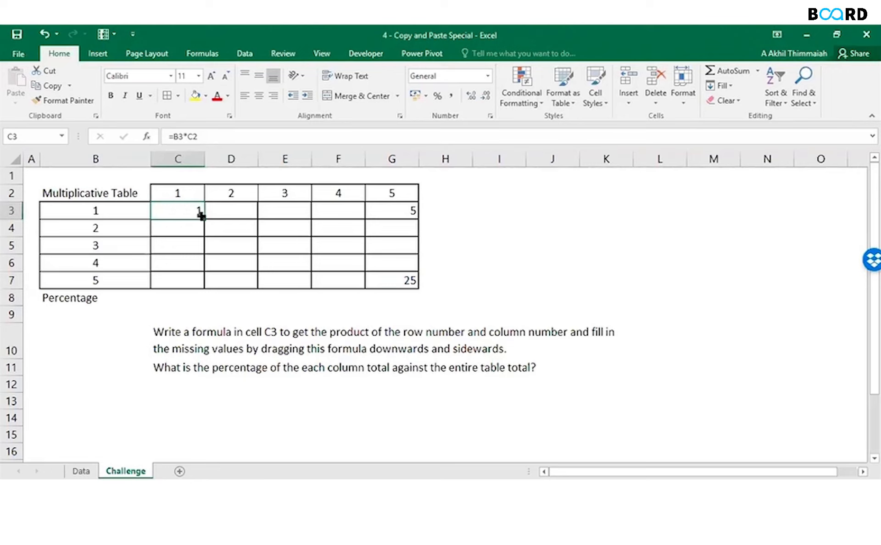
drag(206, 221, 397, 281)
- Examine the copied formulas down column C from C3 to C7 to see which cells they reference
click(193, 207)
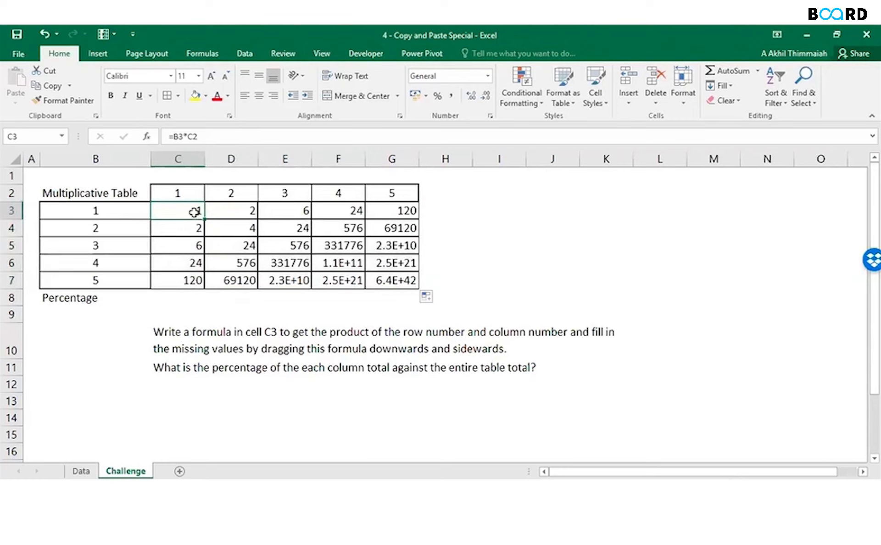
key(Down)
key(Down)
key(Down)
key(Down)
key(Up)
key(Up)
key(Up)
key(Up)
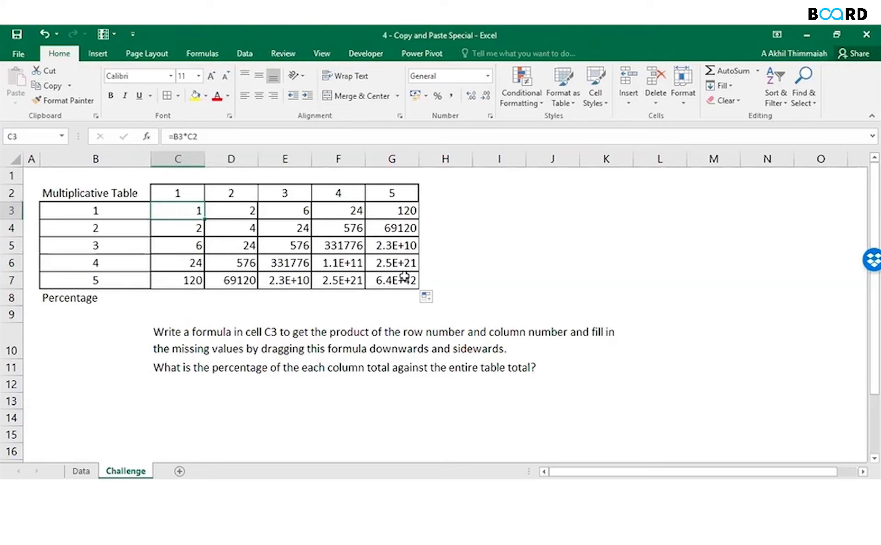
- Replace the formulas in C3:C7 with the plain values 1, 2, 3, 4 and 5
key(F2)
key(Return)
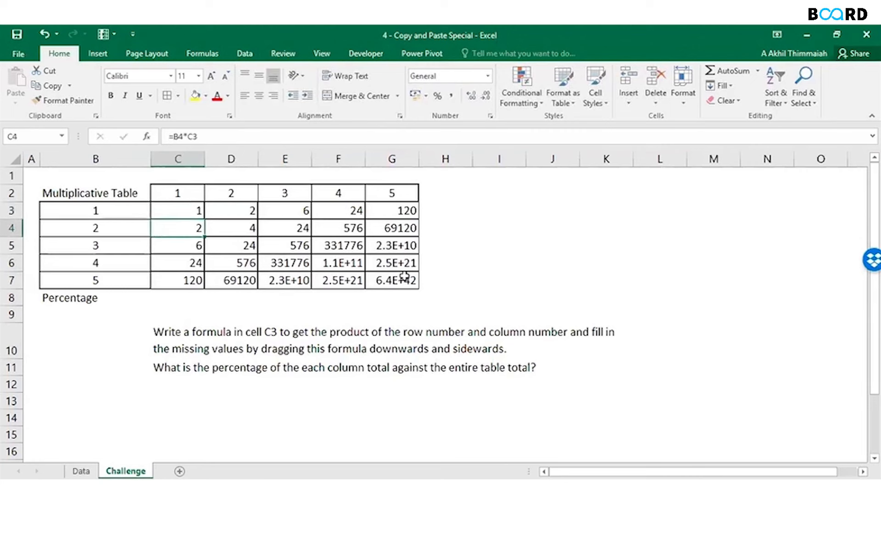
key(Return)
text(3)
key(Return)
text(4)
key(Return)
text(5)
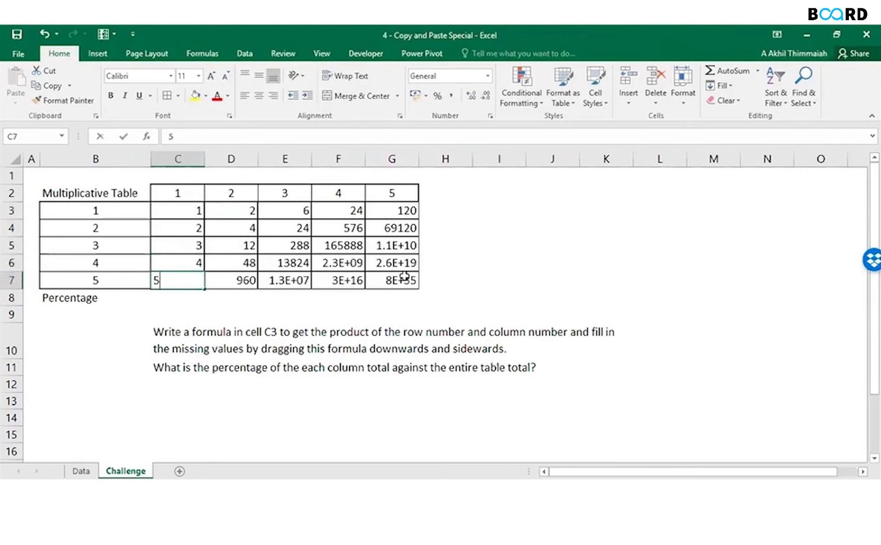
- Replace the formulas in D3:G3 with the plain values 2, 3, 4 and 5
key(Tab)
key(Up)
key(Up)
key(Up)
key(Up)
text(2)
key(Tab)
text(3)
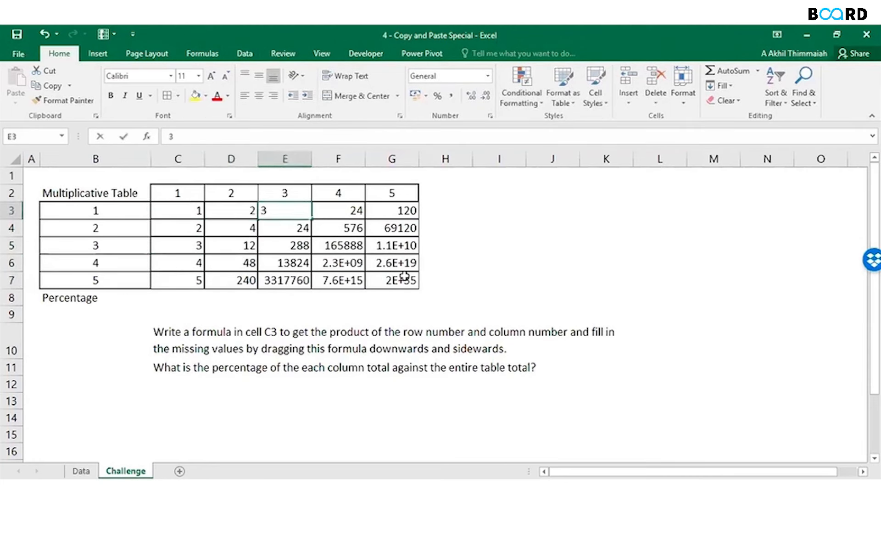
key(Tab)
text(4)
key(Tab)
text(5)
key(Return)
- Clear the contents of D4:G7
key(Left)
key(Left)
key(Left)
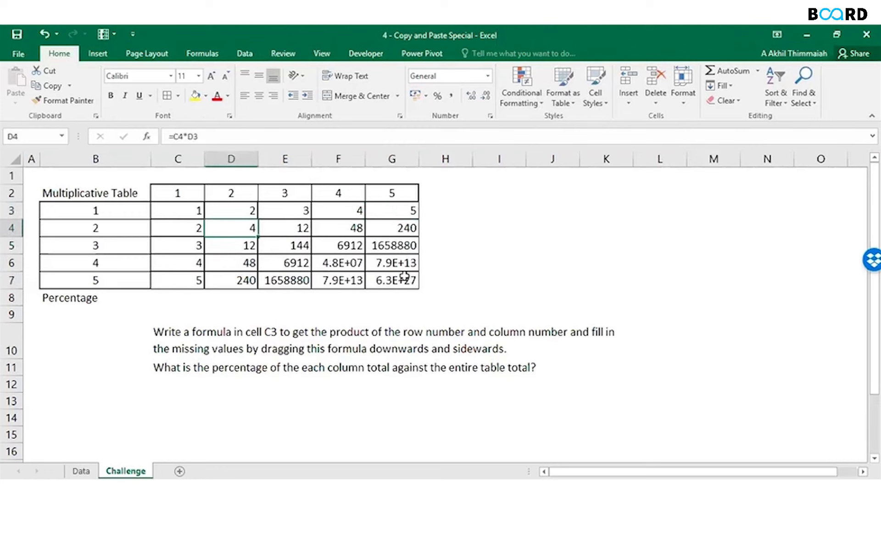
key(shift+Down)
key(shift+Down)
key(shift+Down)
key(shift+Right)
key(shift+Right)
key(shift+Right)
key(Delete)
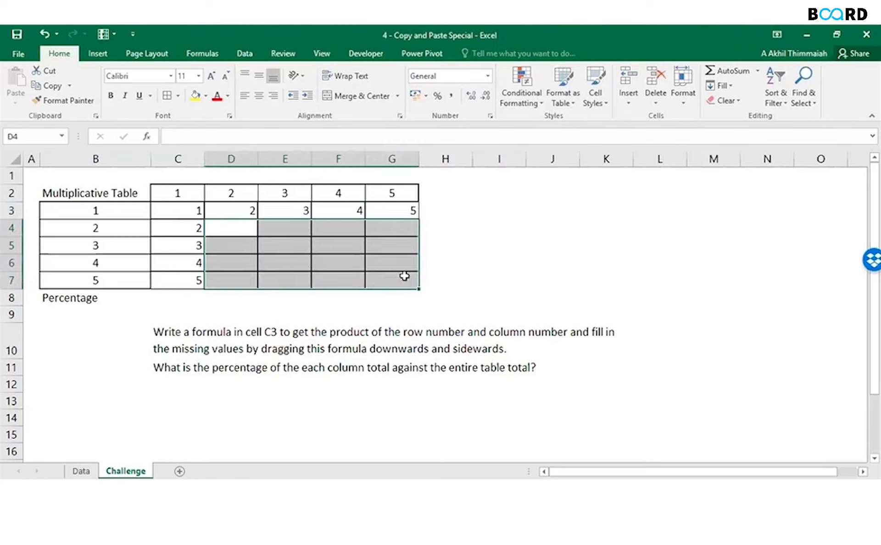
- Enter the value 25 in G7, where row number 5 meets column number 5
click(182, 212)
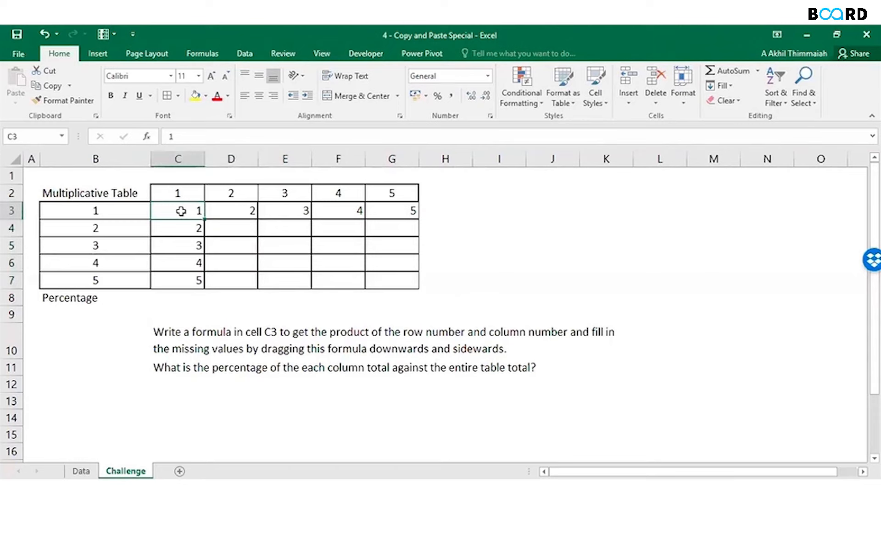
click(402, 281)
text(25)
key(Left)
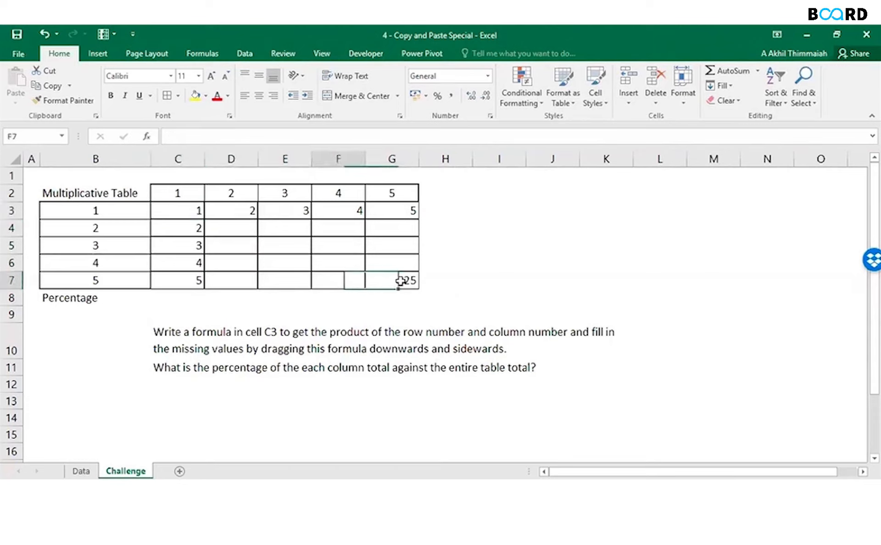
- Replace the value in C3 with the relative formula =B3*C2
click(182, 207)
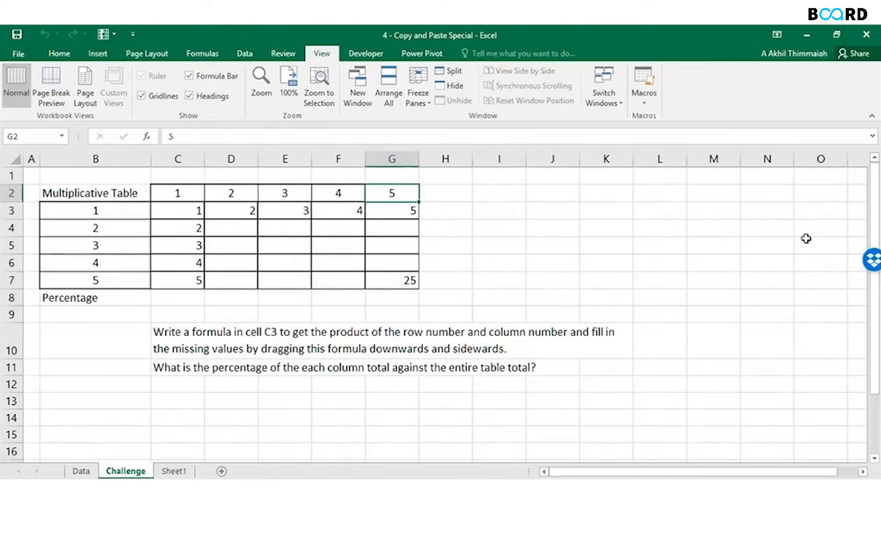
click(183, 210)
text(=)
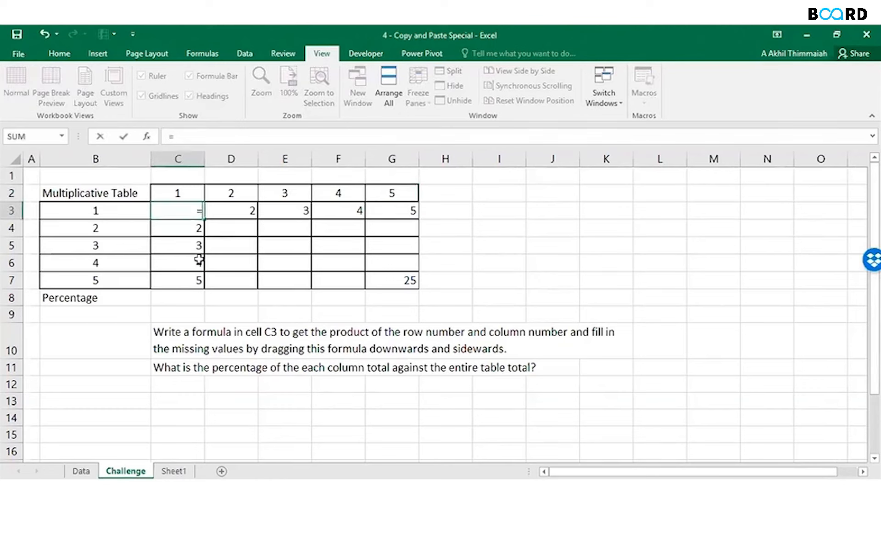
key(Up)
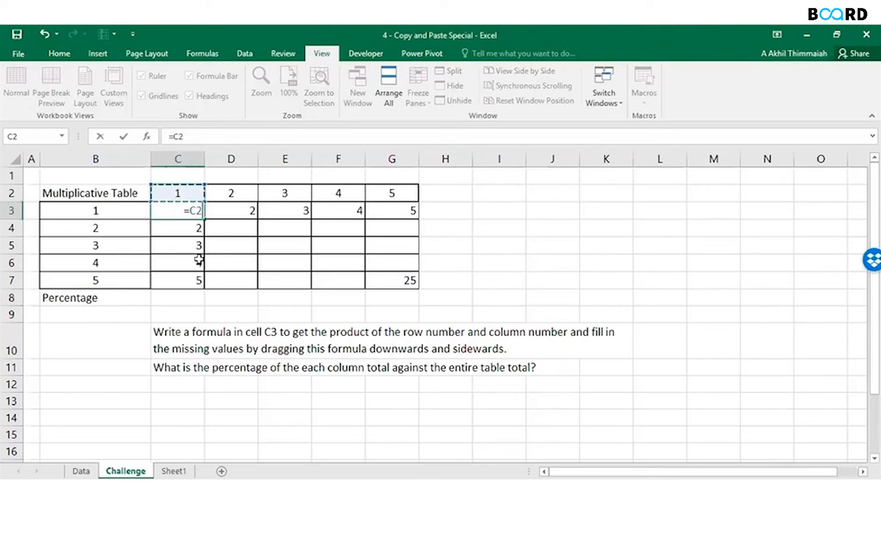
key(BackSpace)
key(BackSpace)
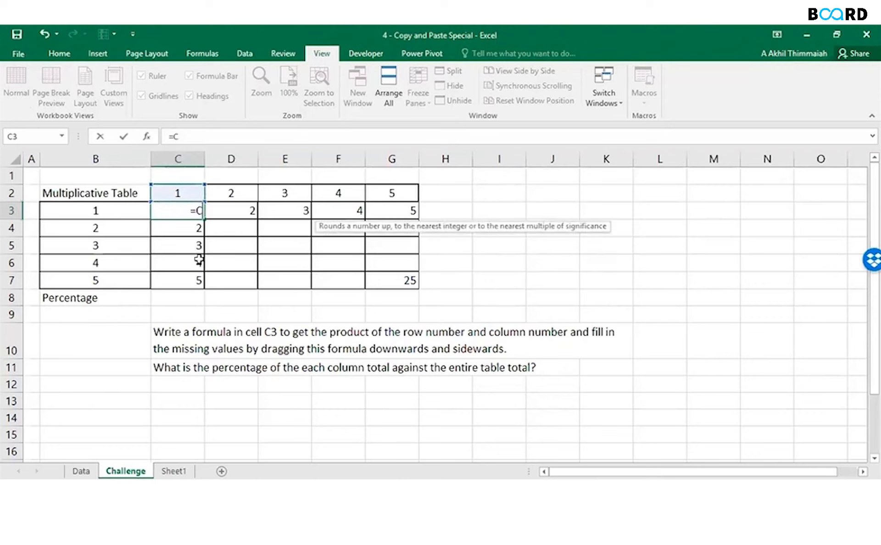
key(Left)
text(*)
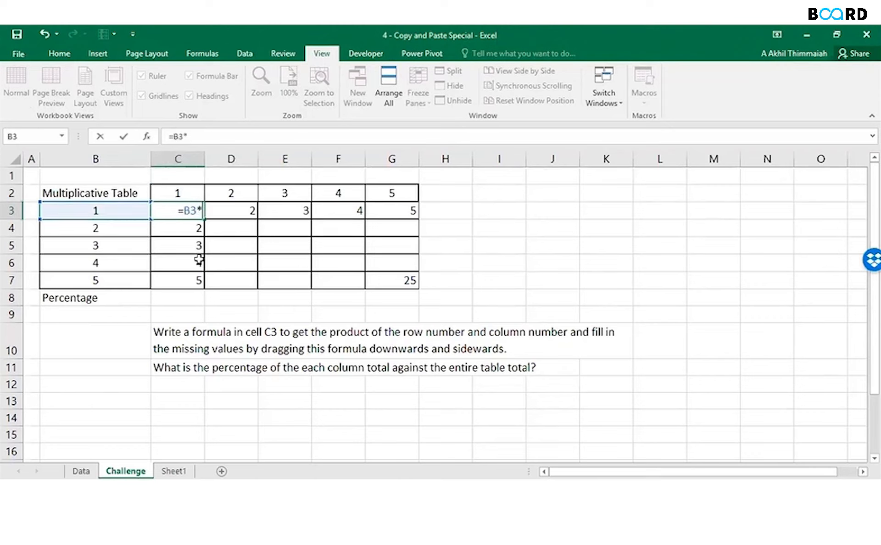
key(Up)
key(ctrl+Return)
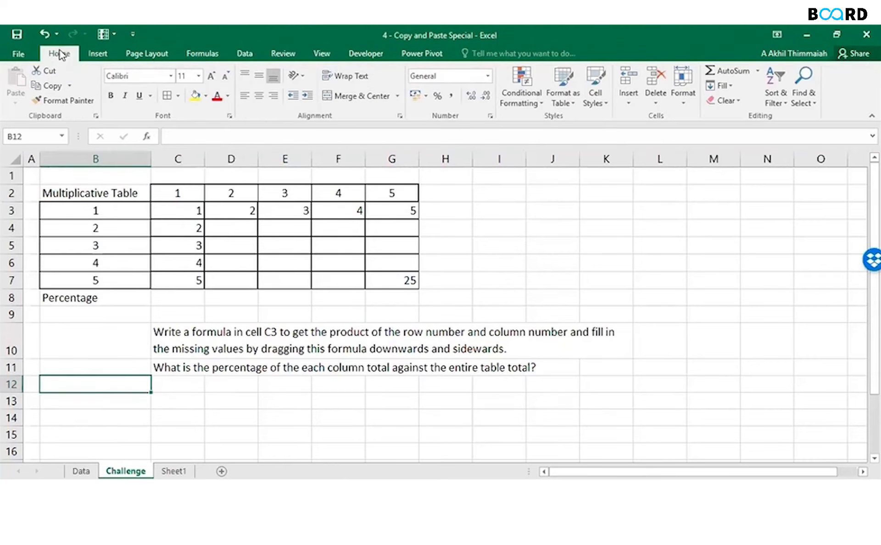
- Hide the gridlines on the Challenge sheet and show them again
click(322, 53)
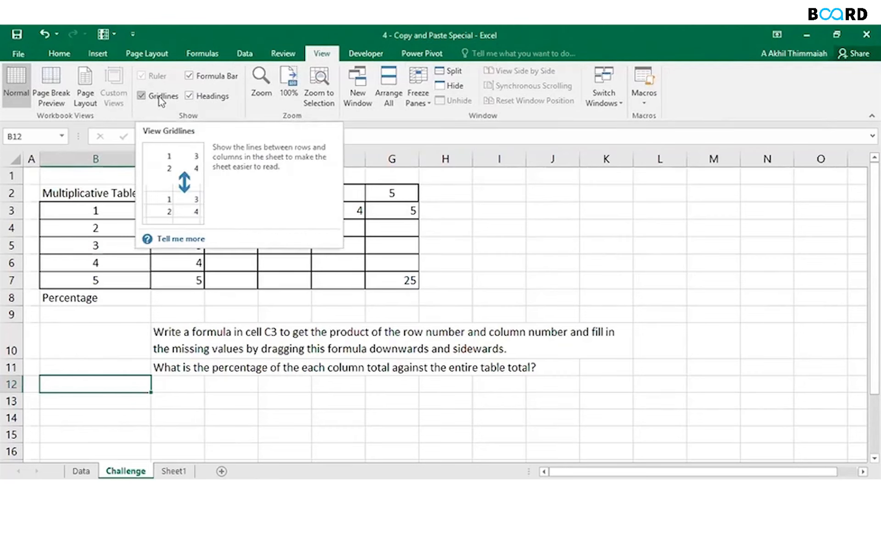
click(142, 96)
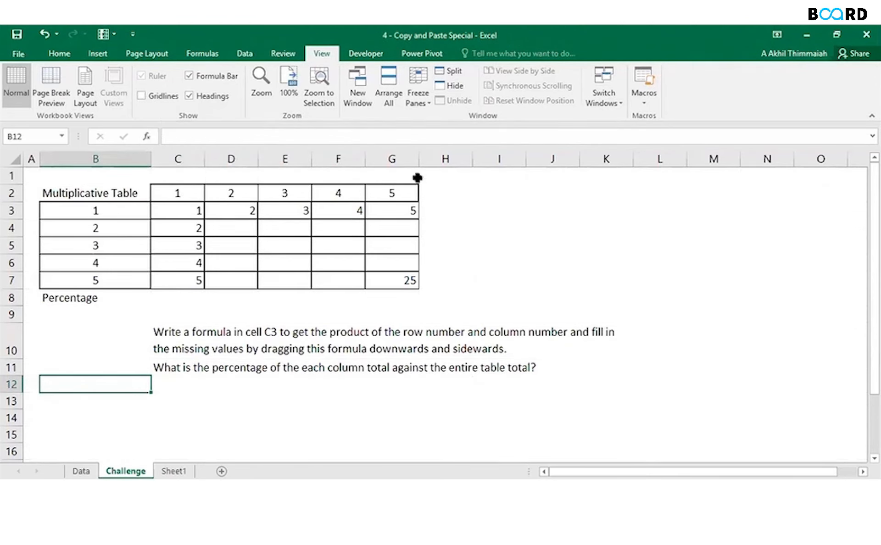
key(alt+w)
key(v)
key(g)
- Lock the row of the column-number reference in C3 so the formula reads =B3*C$2
click(185, 213)
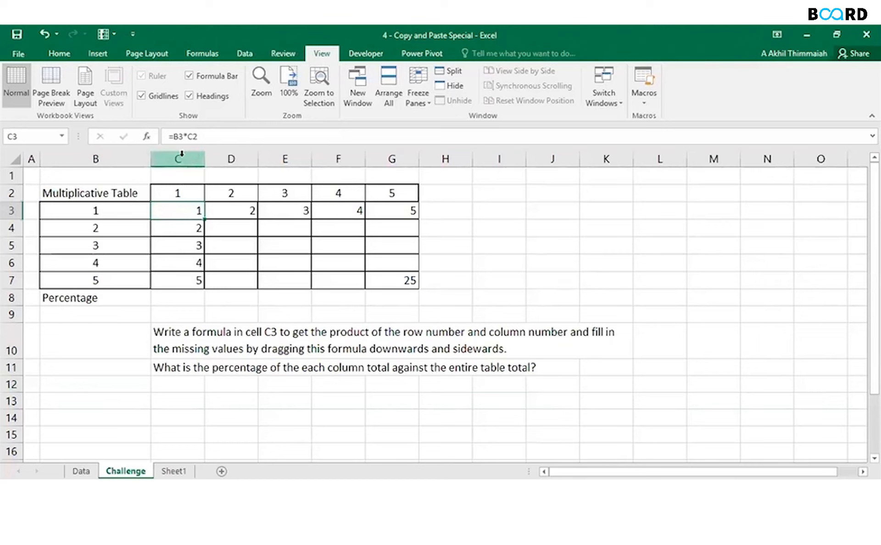
click(190, 138)
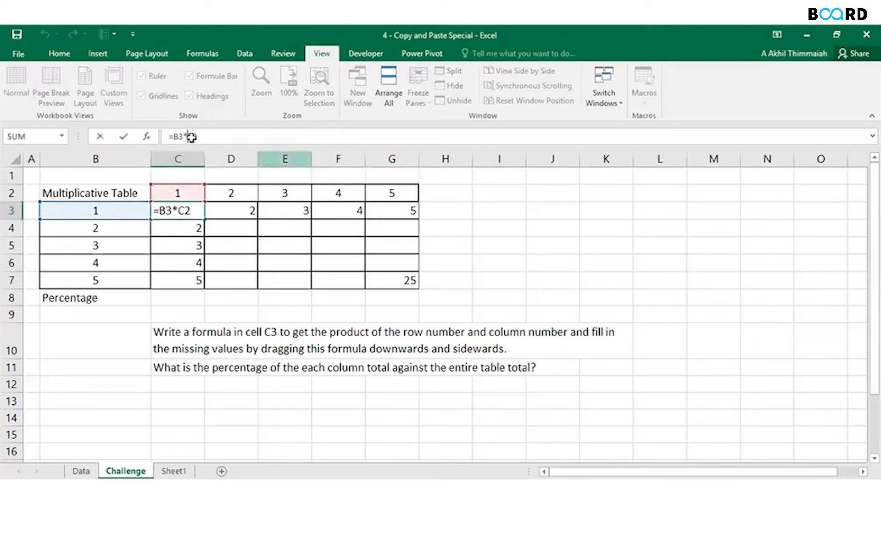
text($)
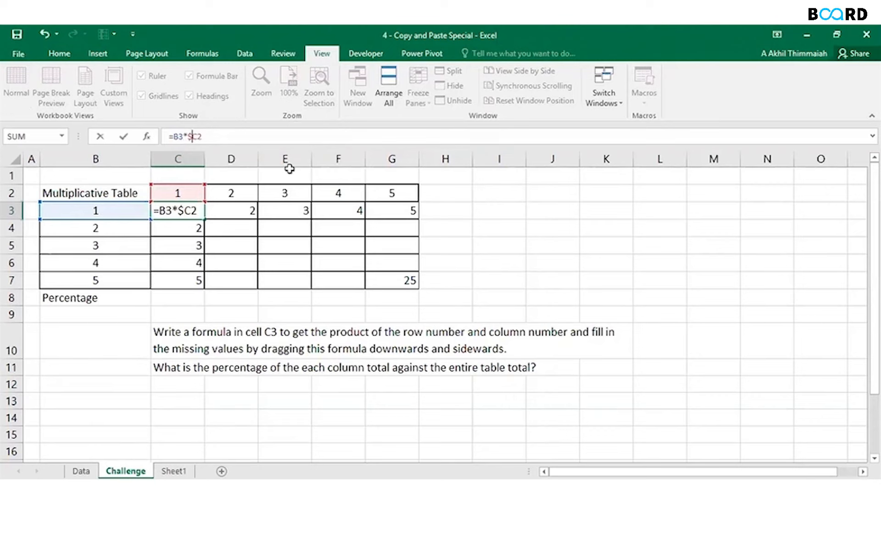
key(BackSpace)
text($)
key(Return)
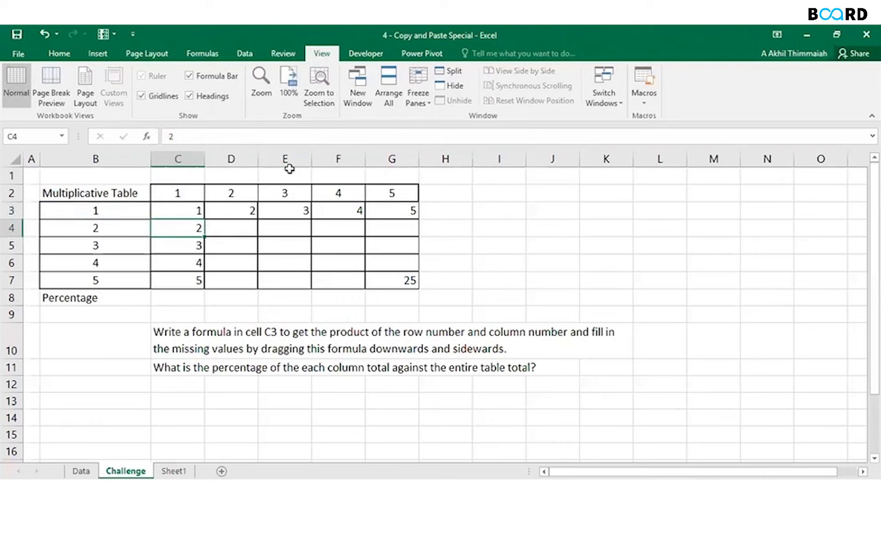
key(Up)
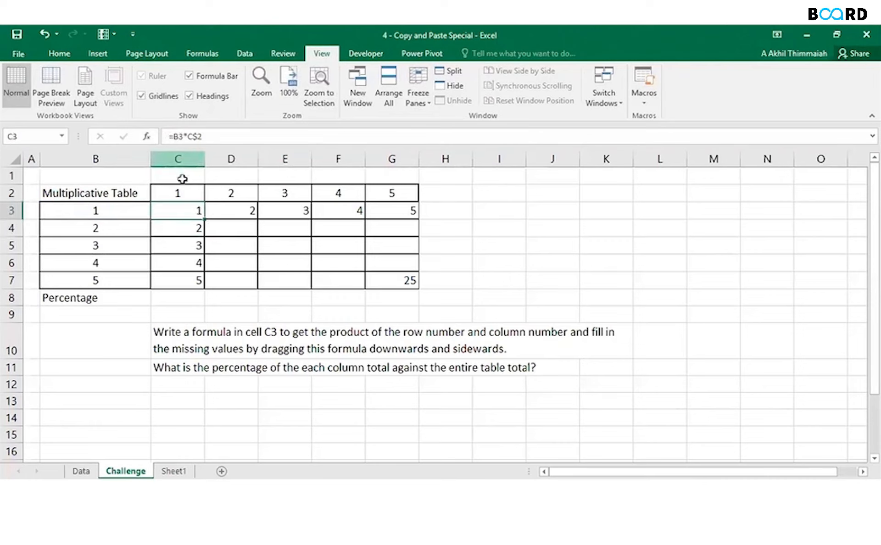
- Highlight the whole of row 2 with a yellow fill to mark the locked row
click(177, 192)
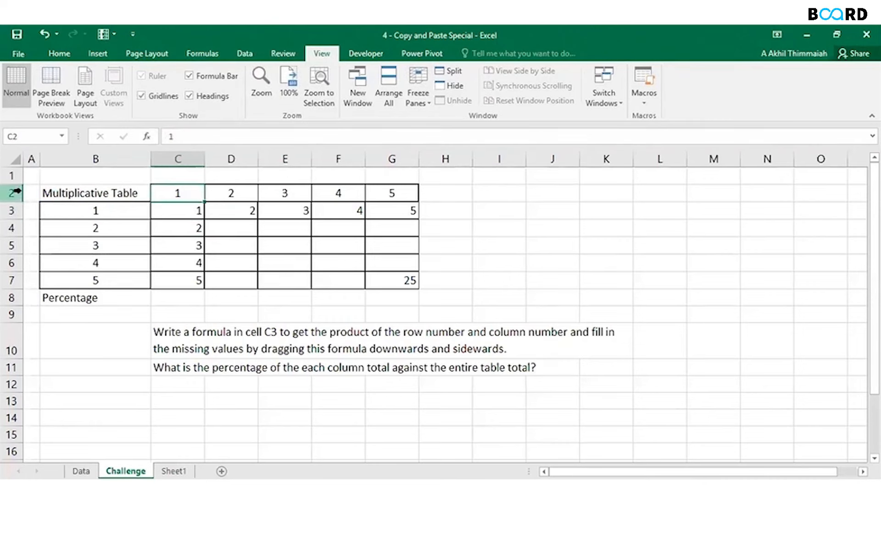
click(16, 192)
click(59, 53)
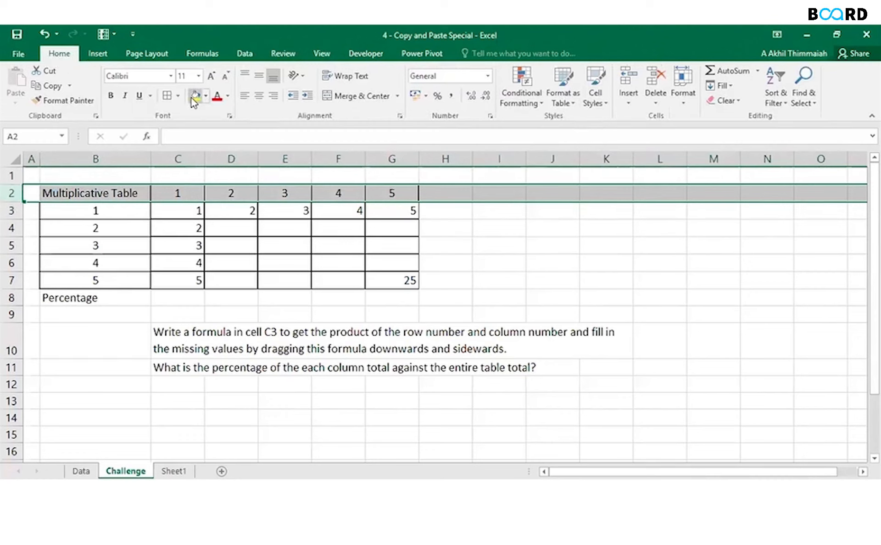
click(193, 96)
- Fill the mixed-reference formula from C3 down through C7
click(196, 212)
drag(203, 219, 204, 289)
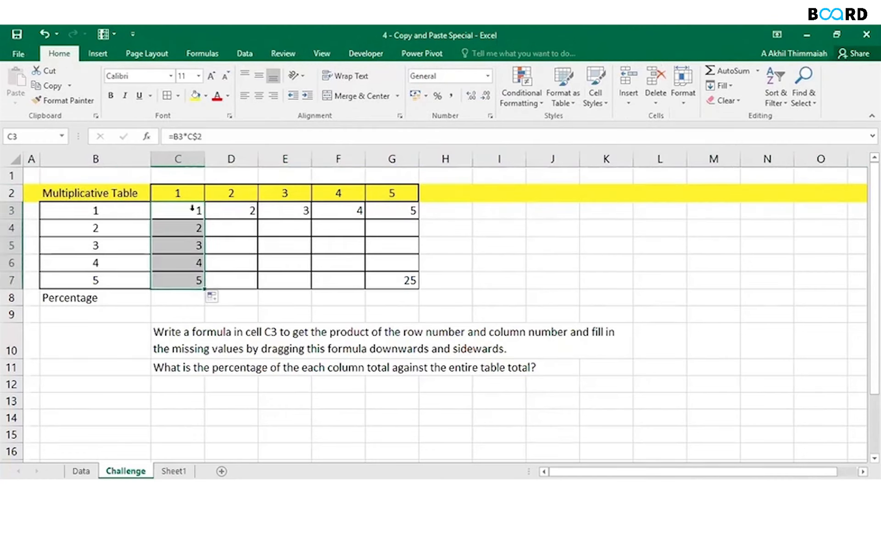
- Remove the fill colour from row 2
click(11, 193)
click(206, 96)
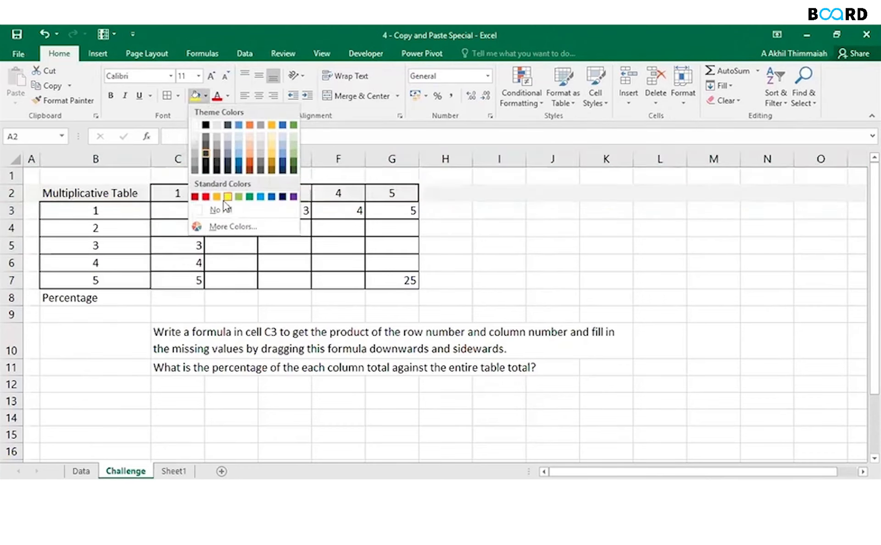
click(220, 209)
click(188, 200)
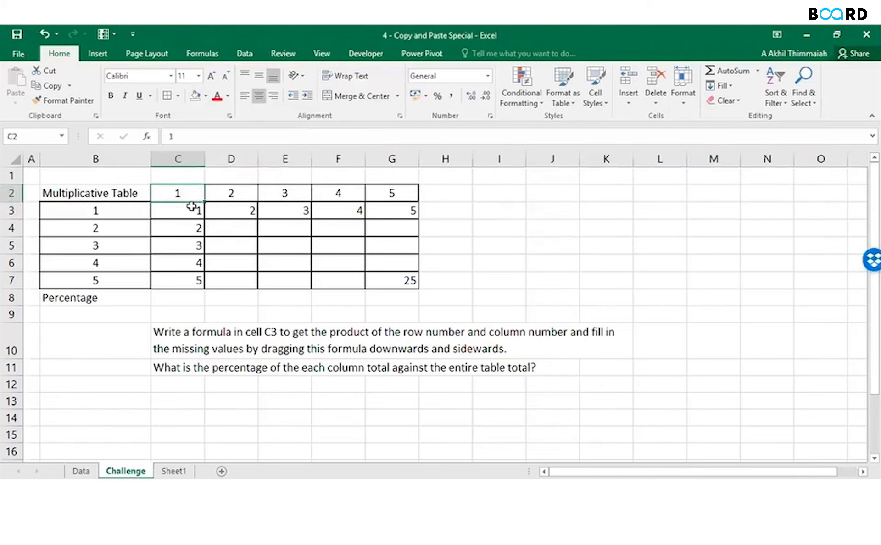
- Copy the formula in C7 sideways into D7 and E7
click(190, 213)
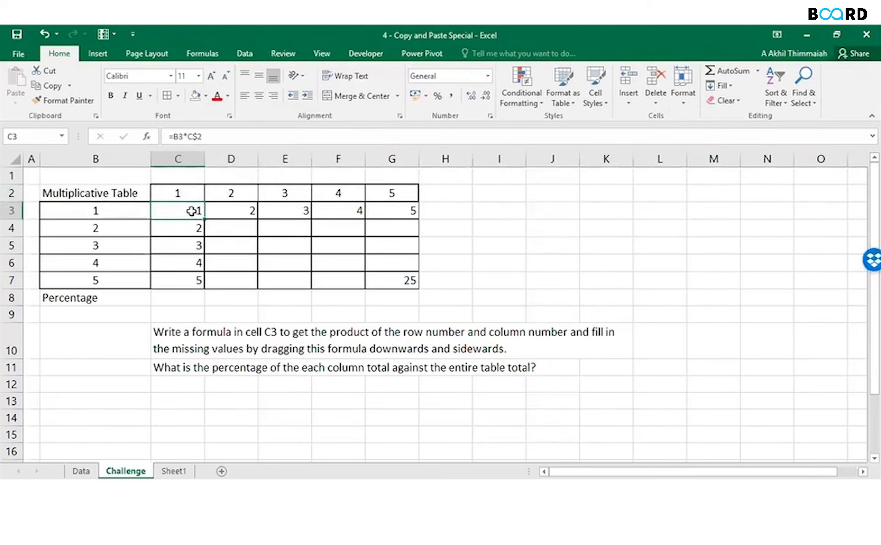
click(192, 277)
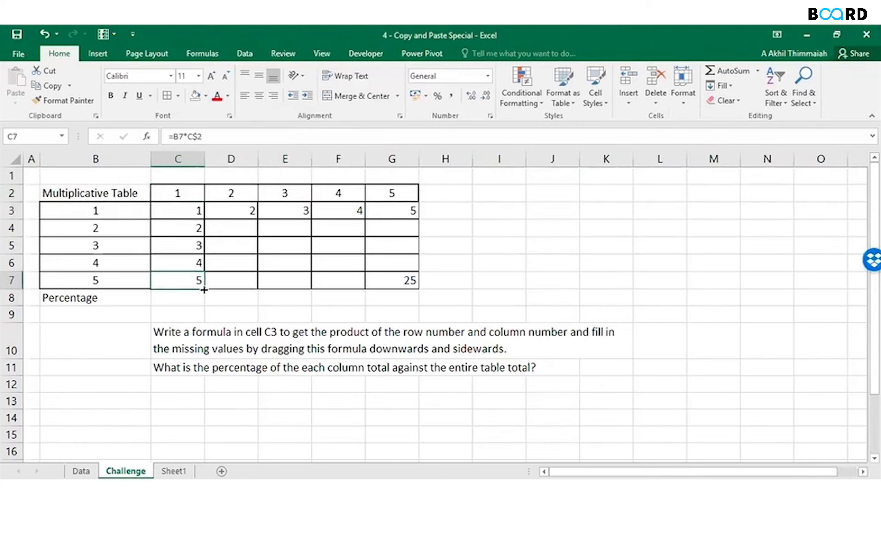
drag(204, 289, 238, 291)
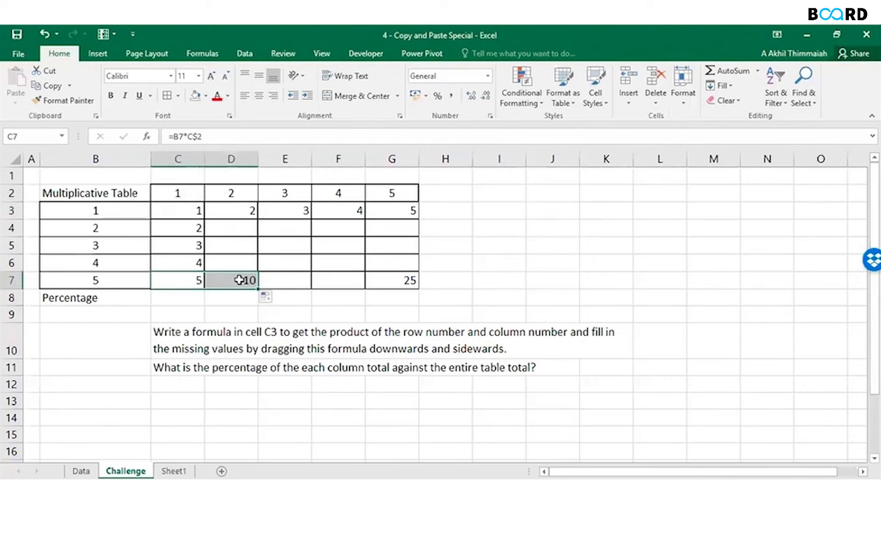
click(239, 280)
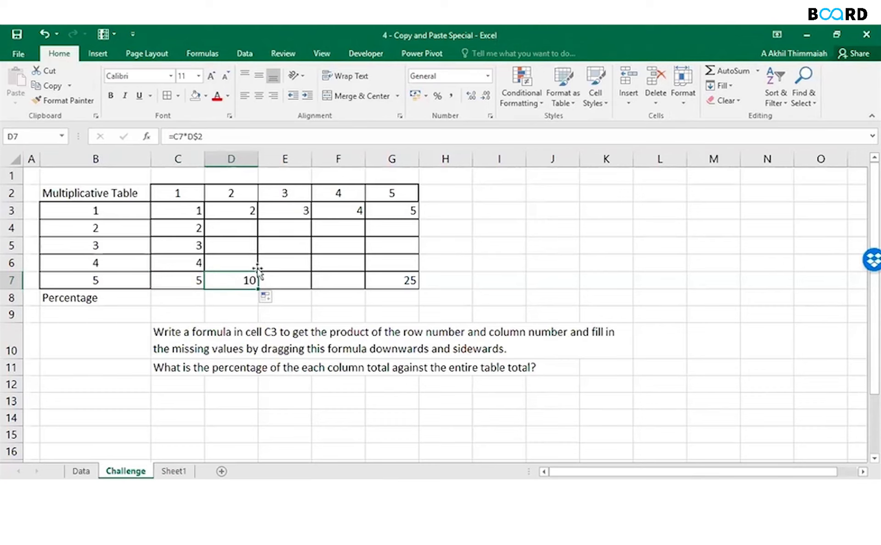
drag(265, 291, 294, 292)
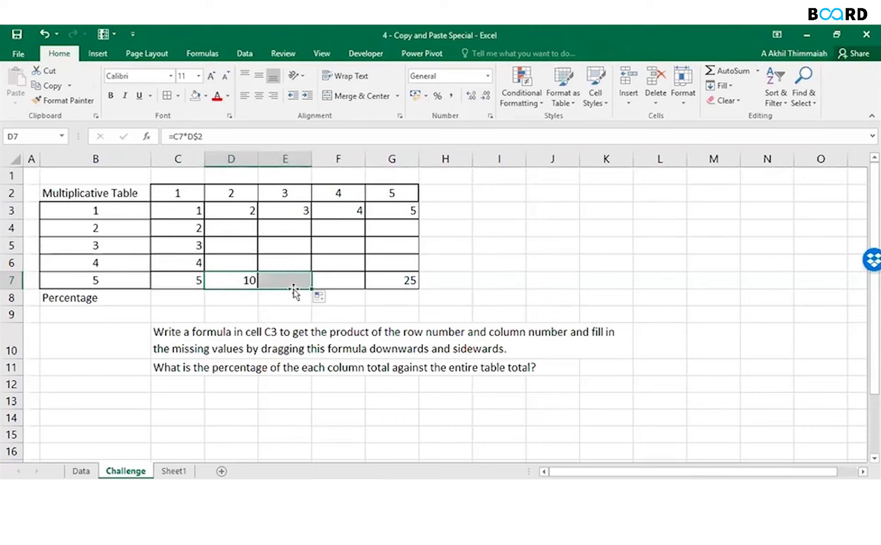
- Compare the formulas in C7, D7 and E7 to check how their row-number references shift when filled sideways
click(287, 281)
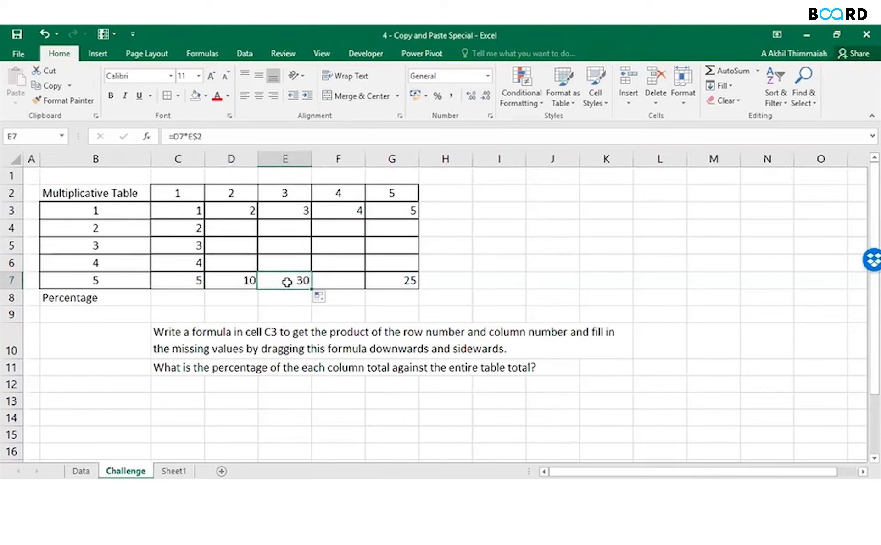
click(250, 281)
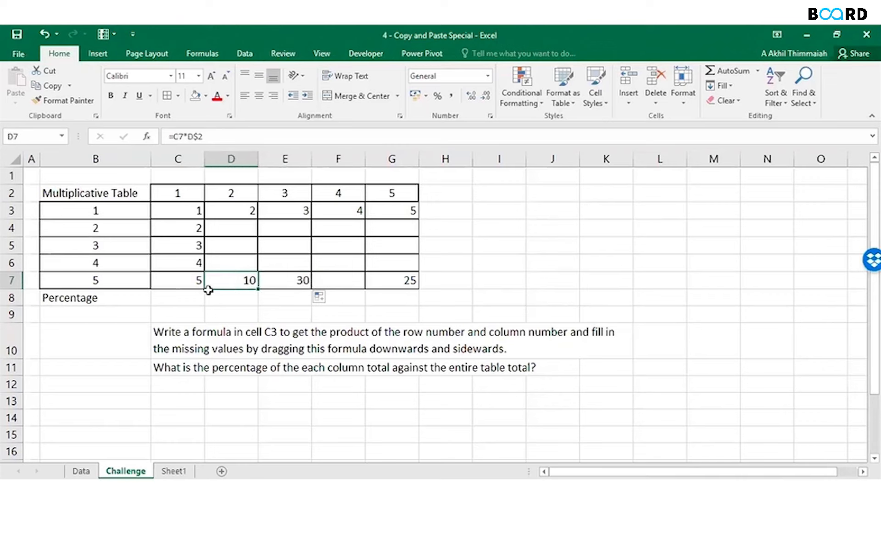
click(176, 280)
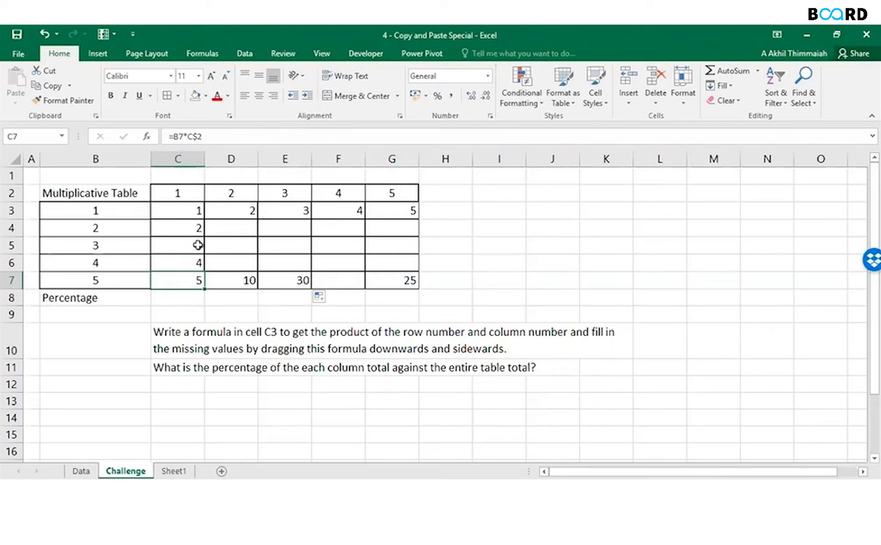
click(220, 280)
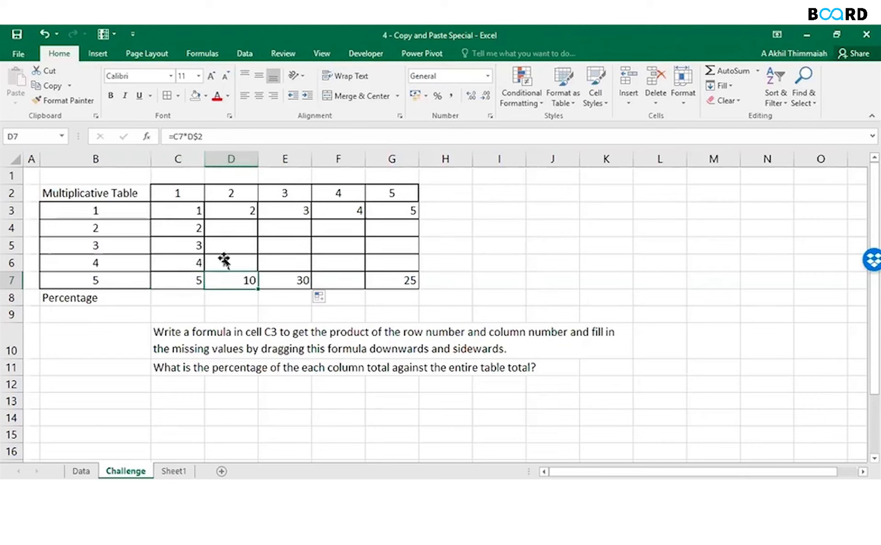
click(178, 282)
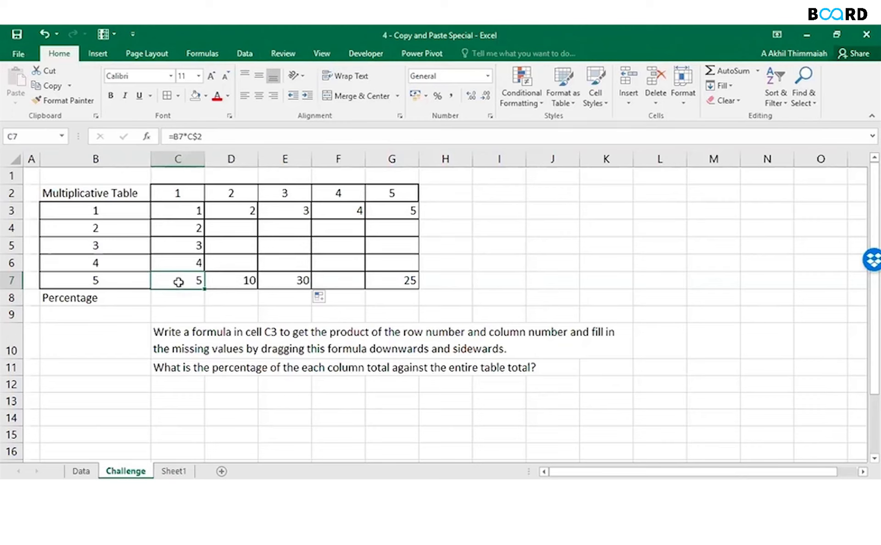
key(Right)
key(Left)
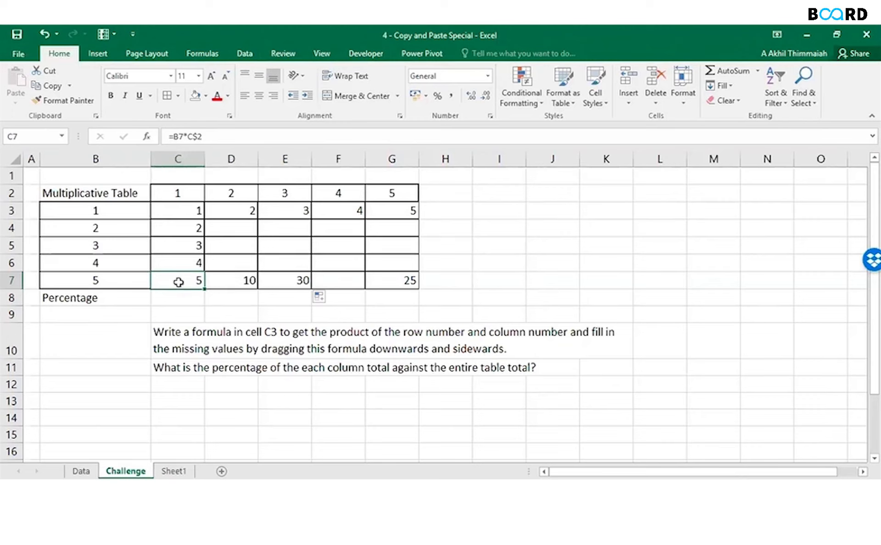